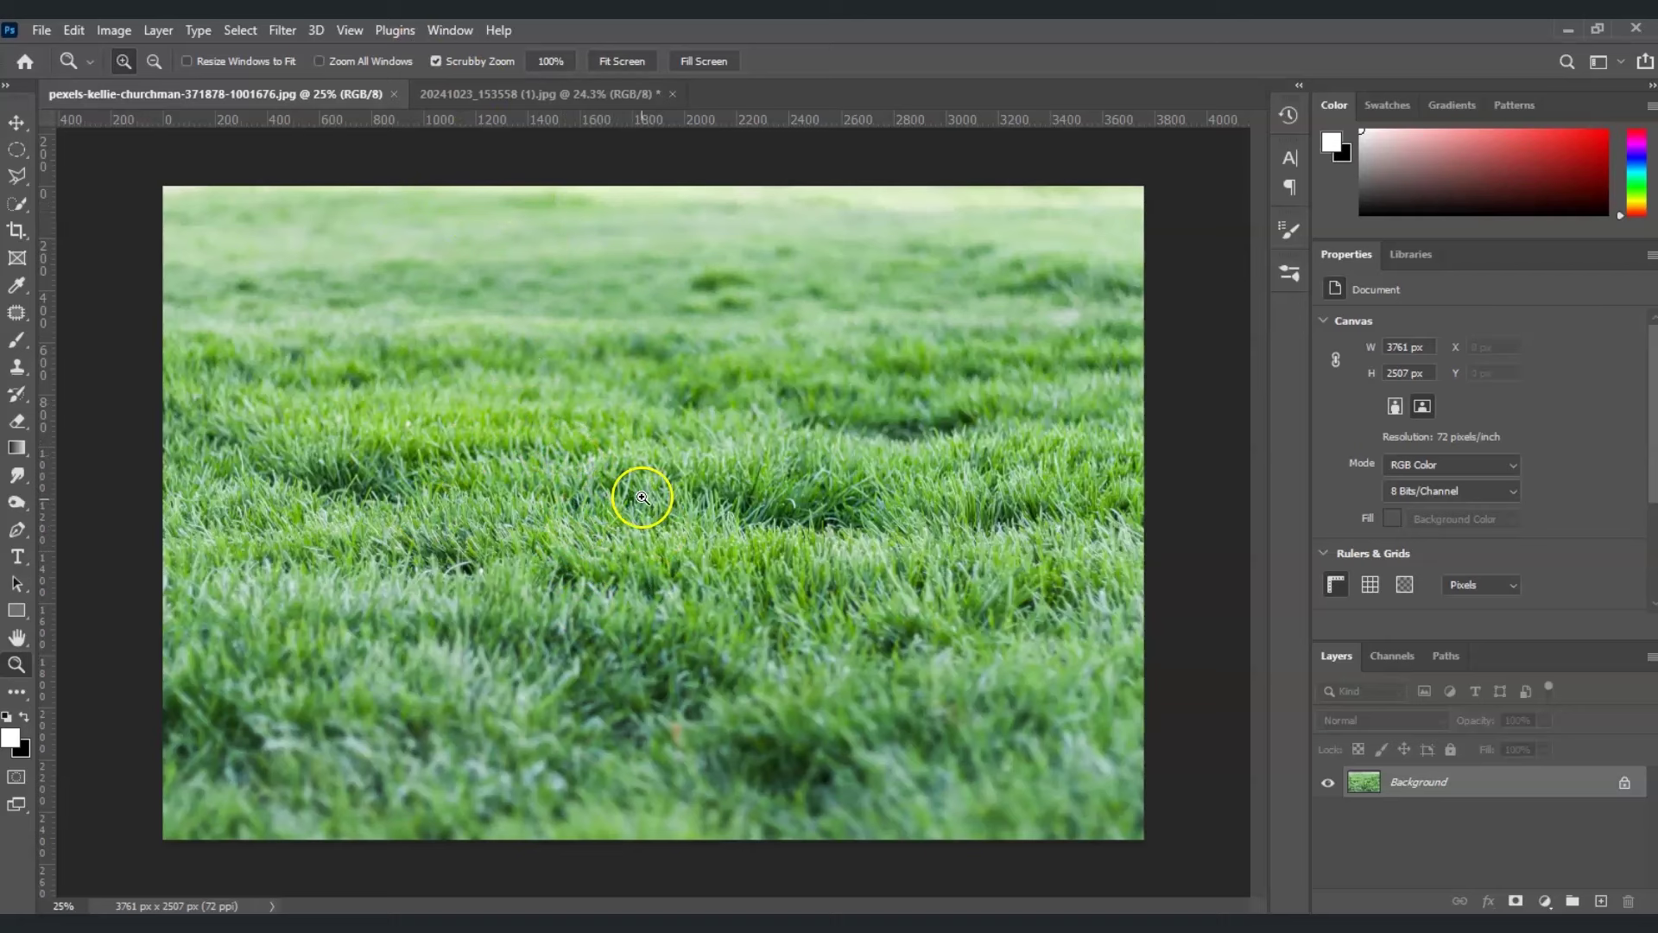
- In the bedroom photo, use Select > Subject to select the baby
{"action": "left_click", "coordinate": [474, 95]}
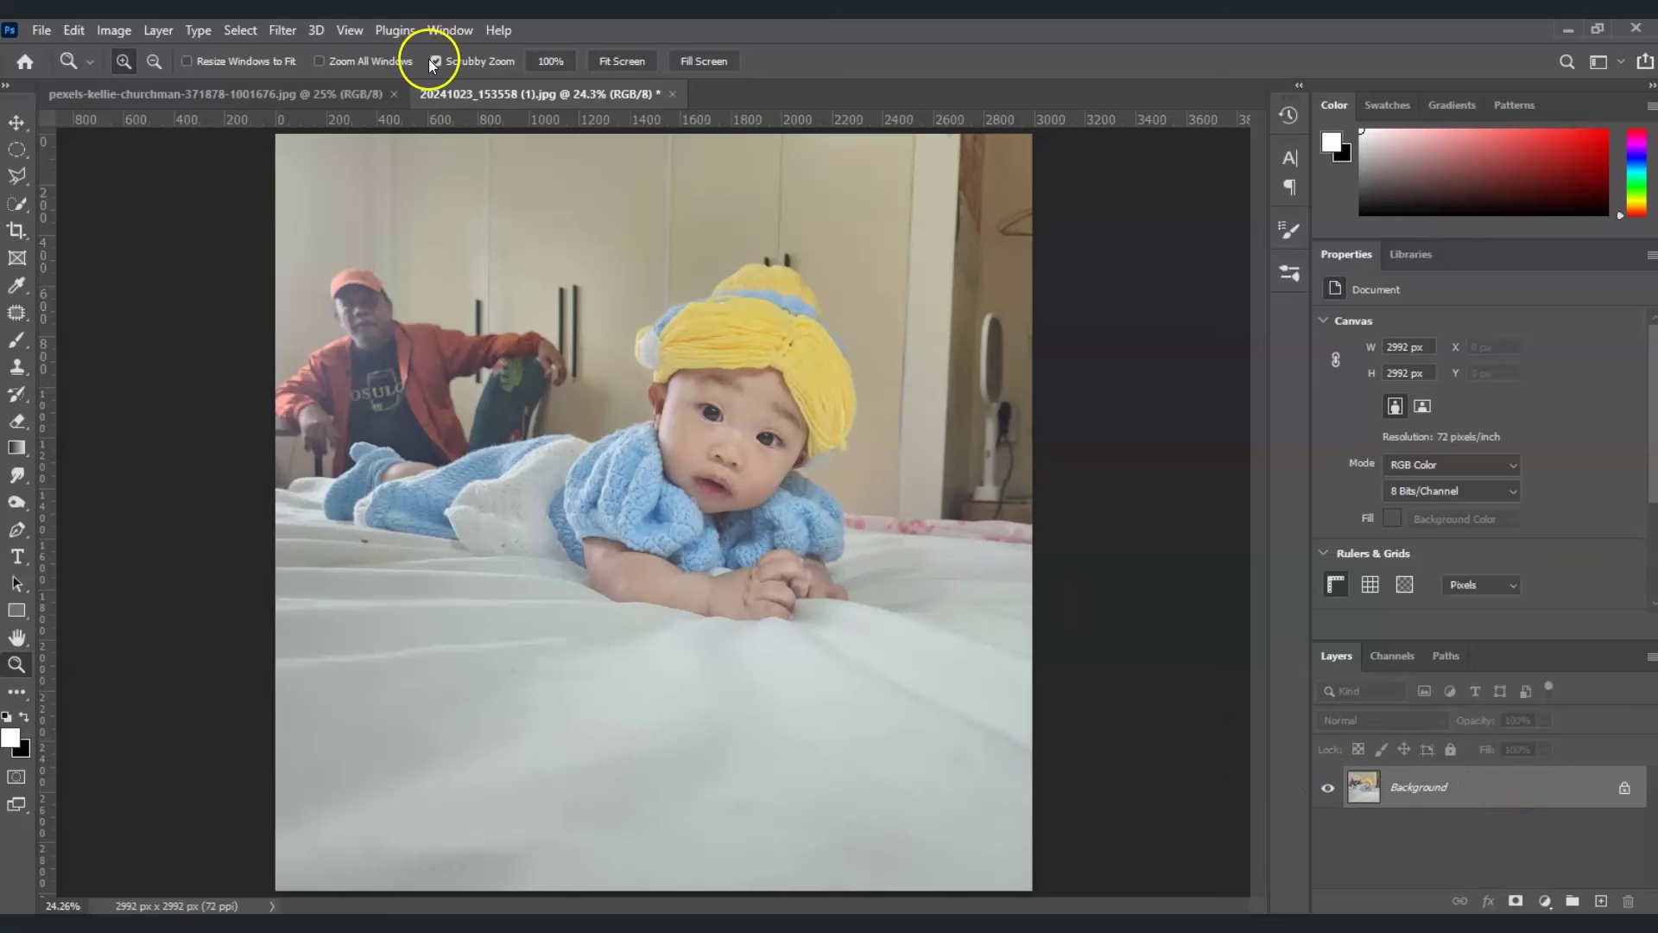
{"action": "left_click", "coordinate": [241, 30]}
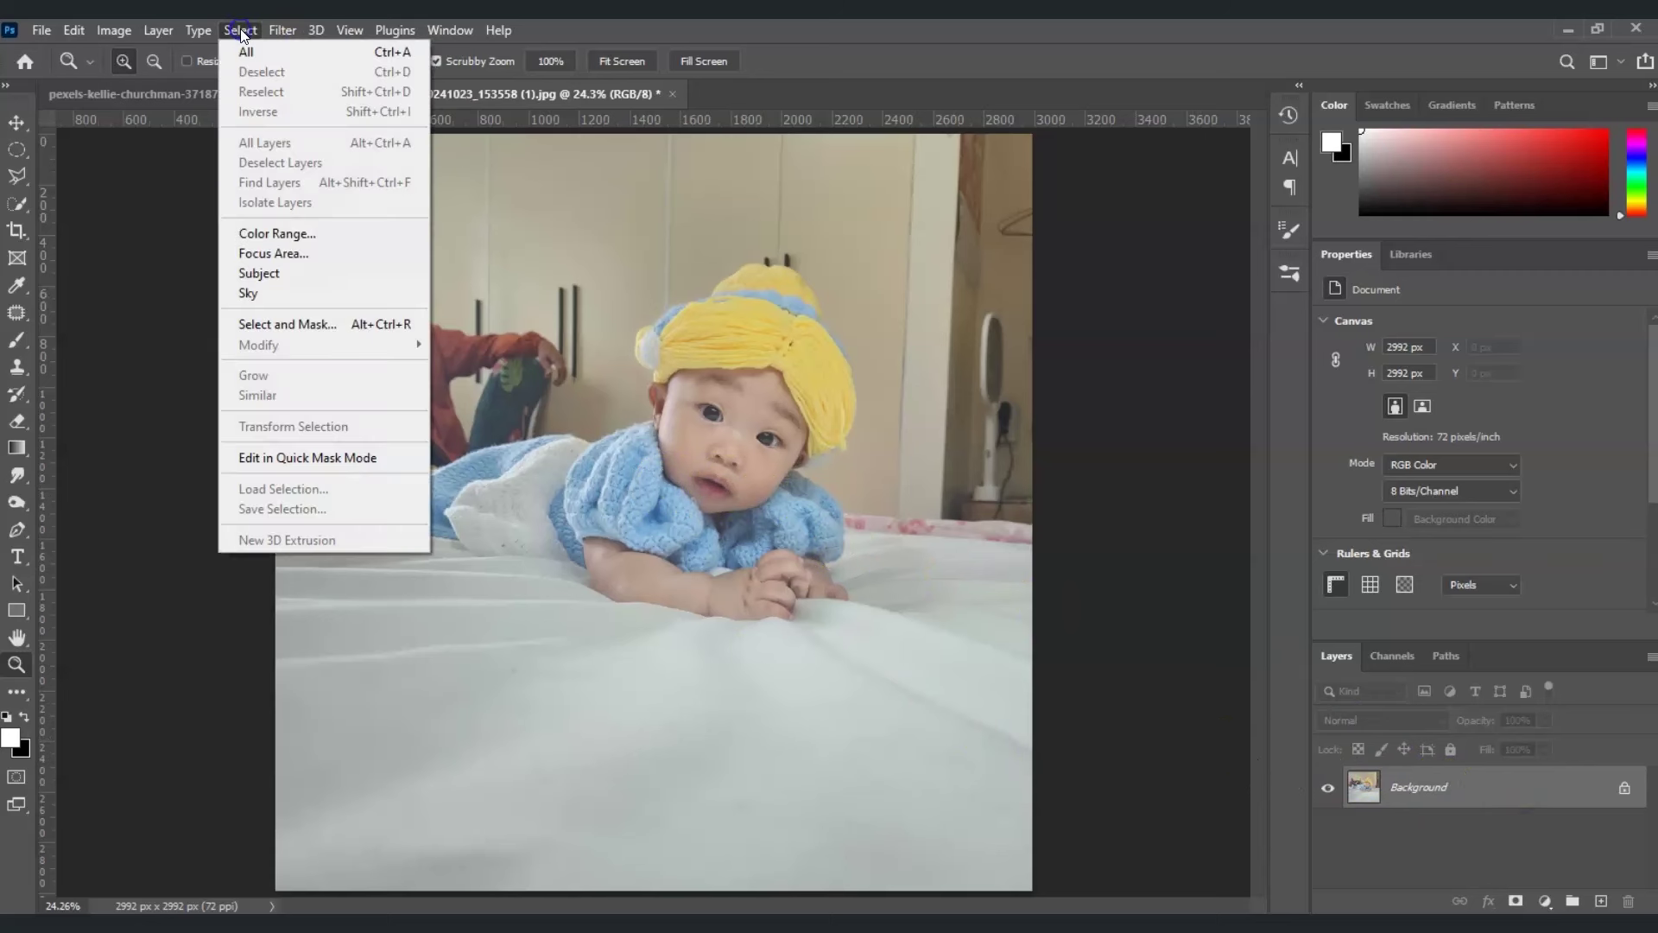
{"action": "left_click", "coordinate": [355, 272]}
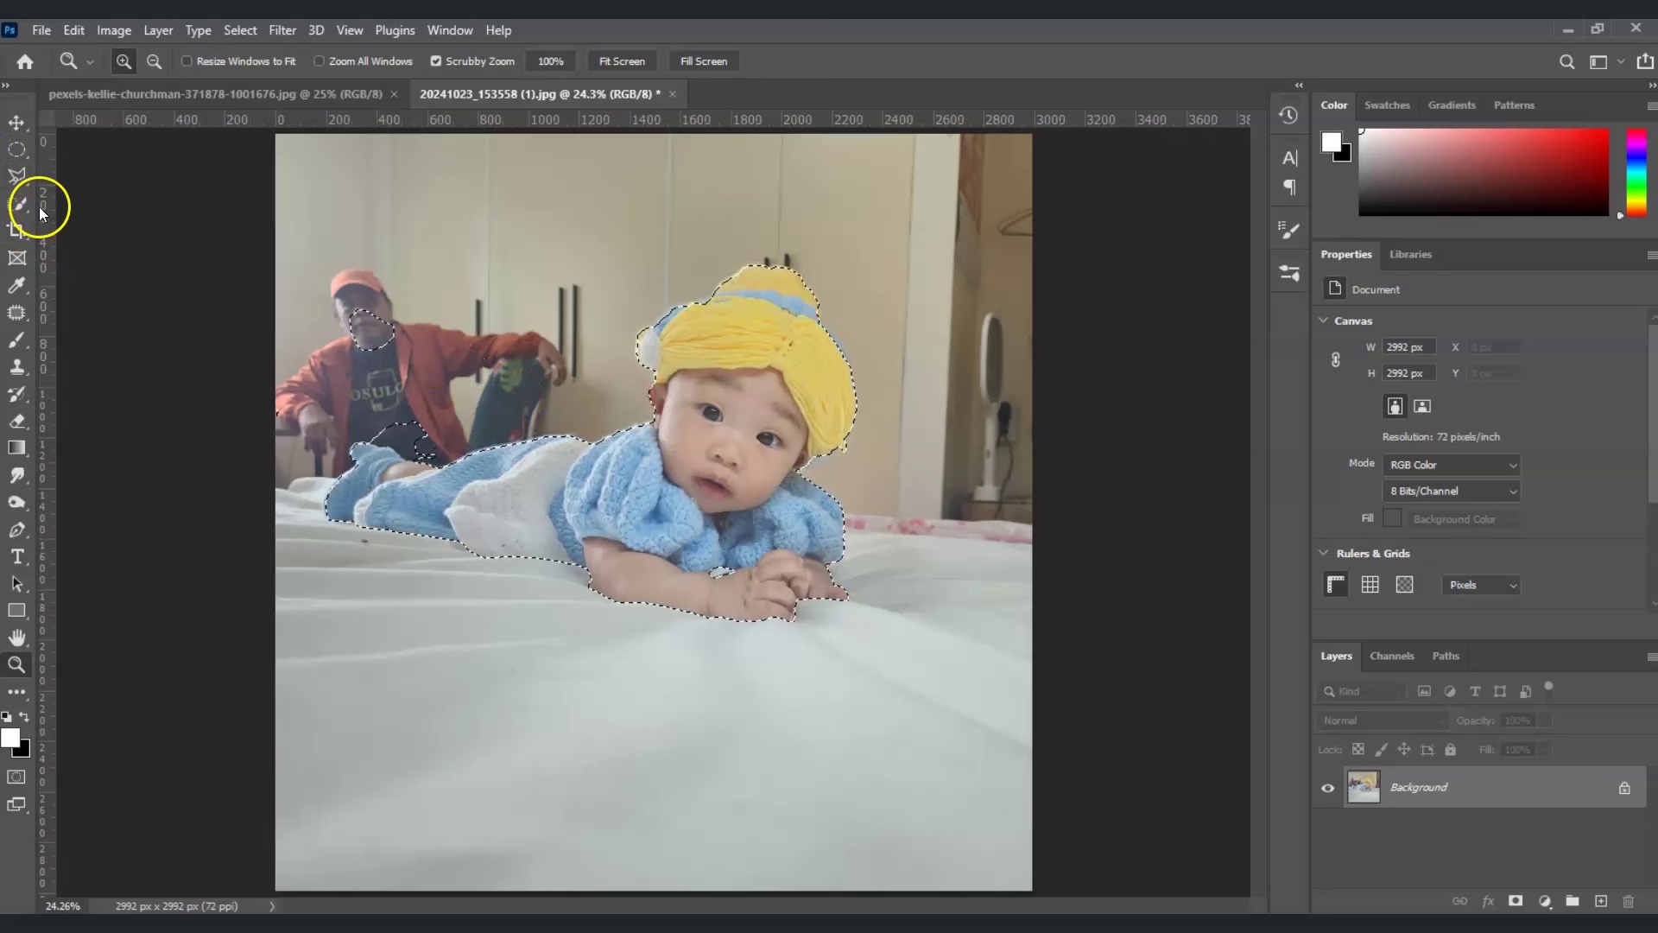
- Subtract the man's lap and face from the selection using the Polygonal Lasso
{"action": "left_click", "coordinate": [17, 177]}
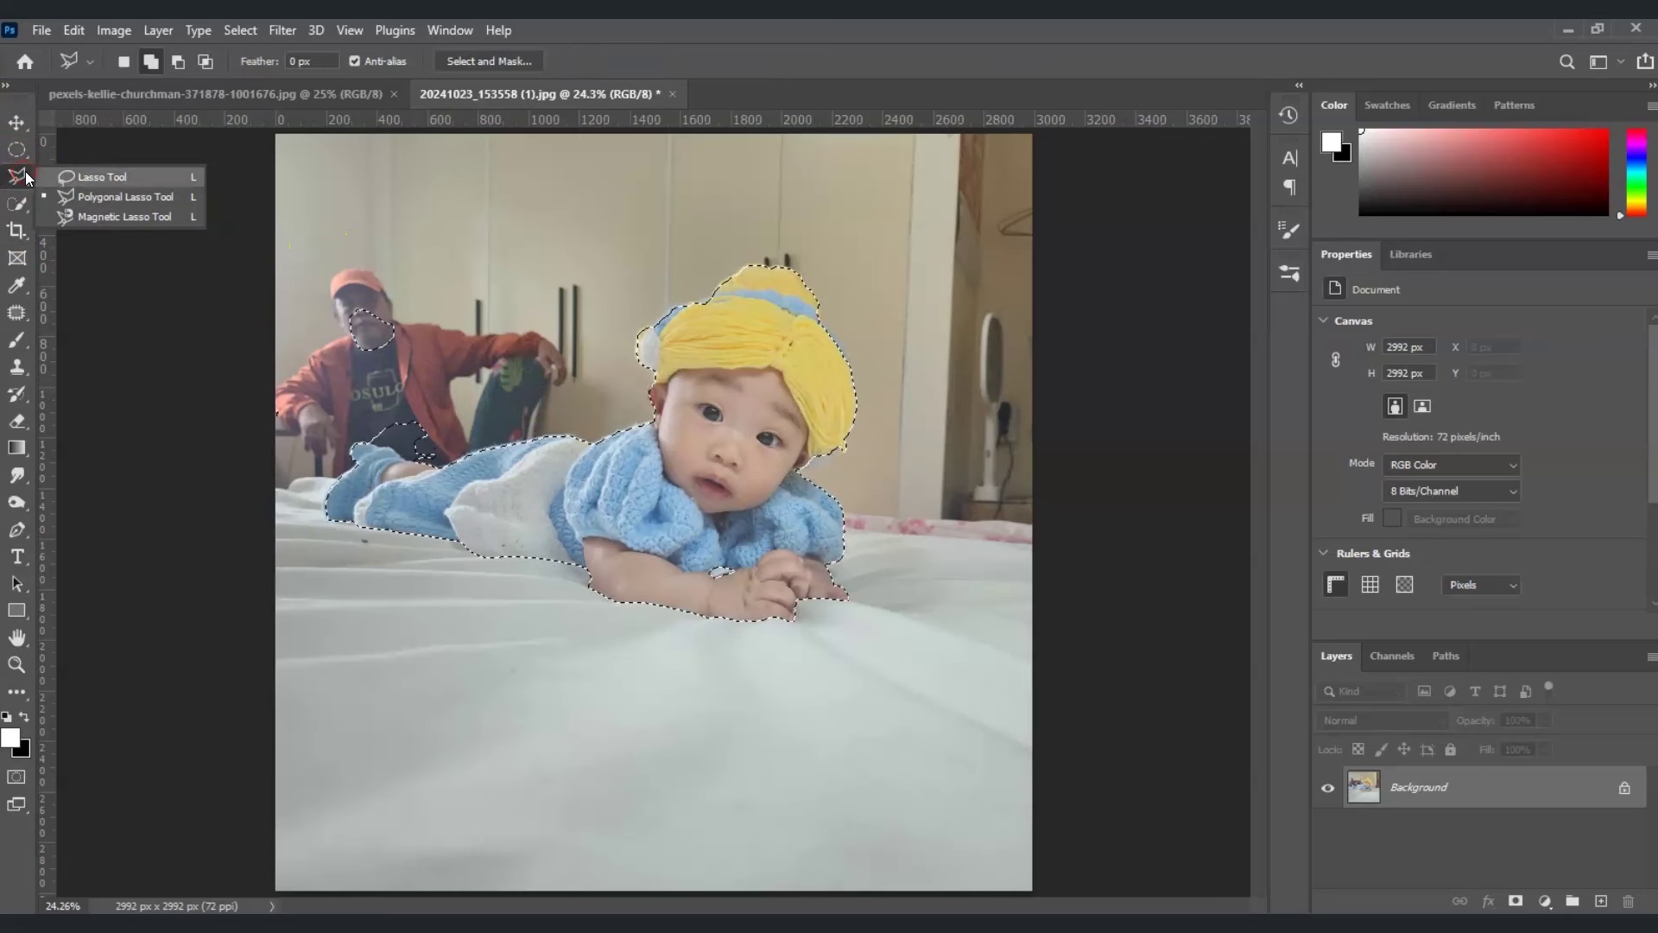
{"action": "left_click", "coordinate": [116, 195]}
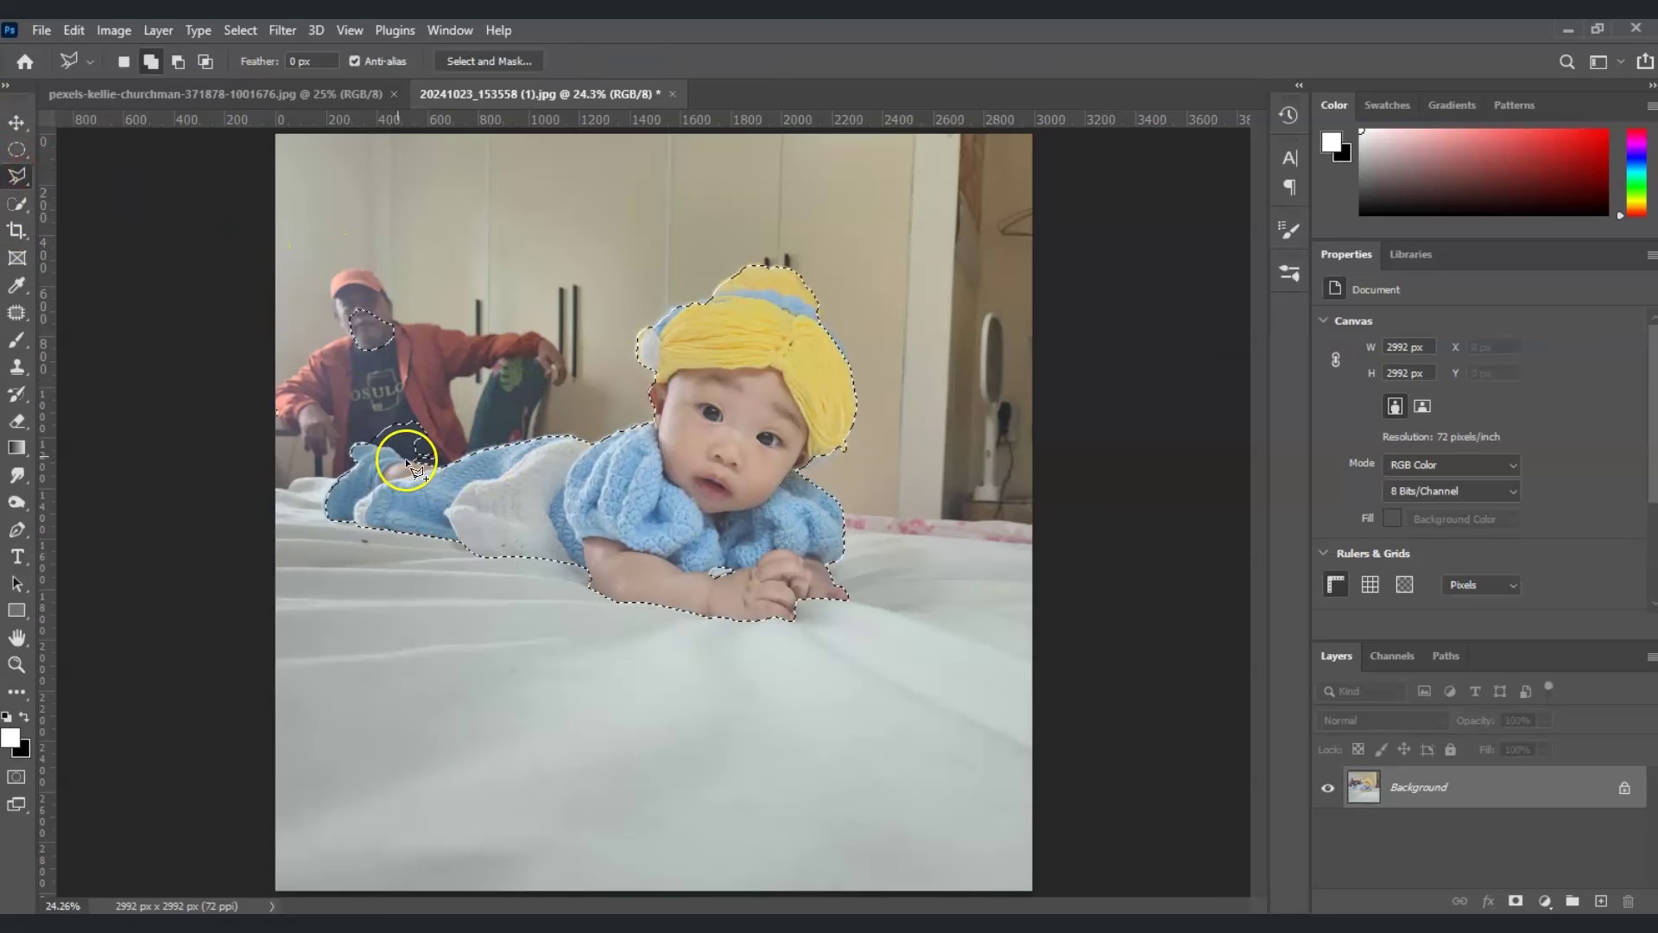
{"action": "left_click", "coordinate": [178, 62]}
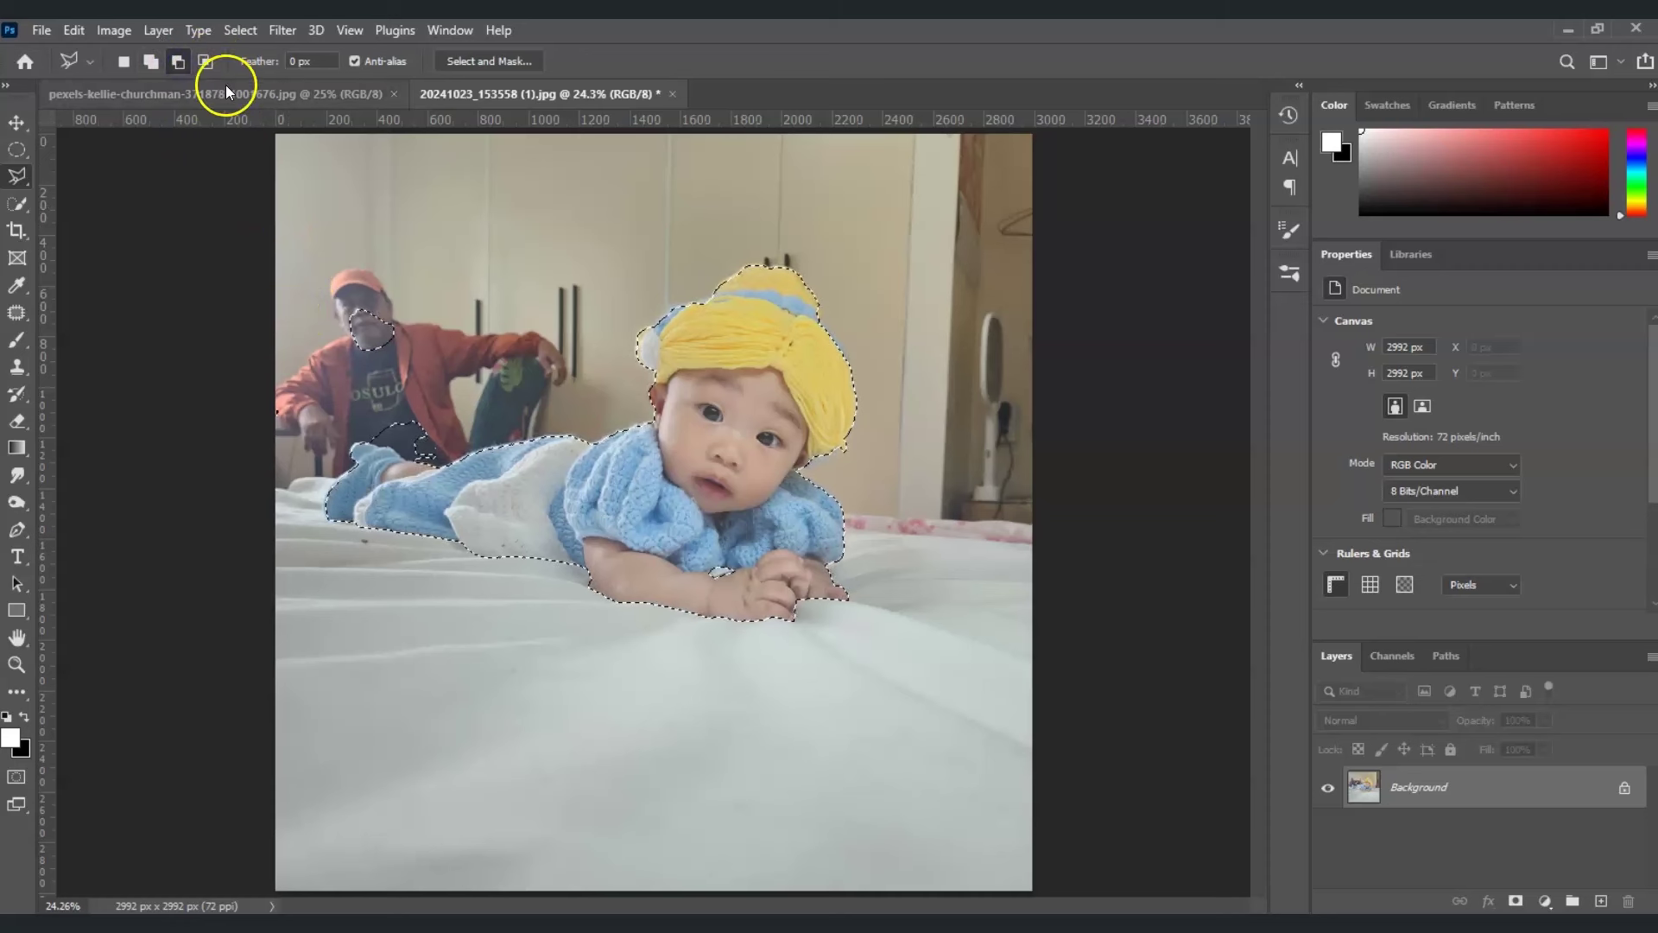
{"action": "left_click", "coordinate": [393, 449]}
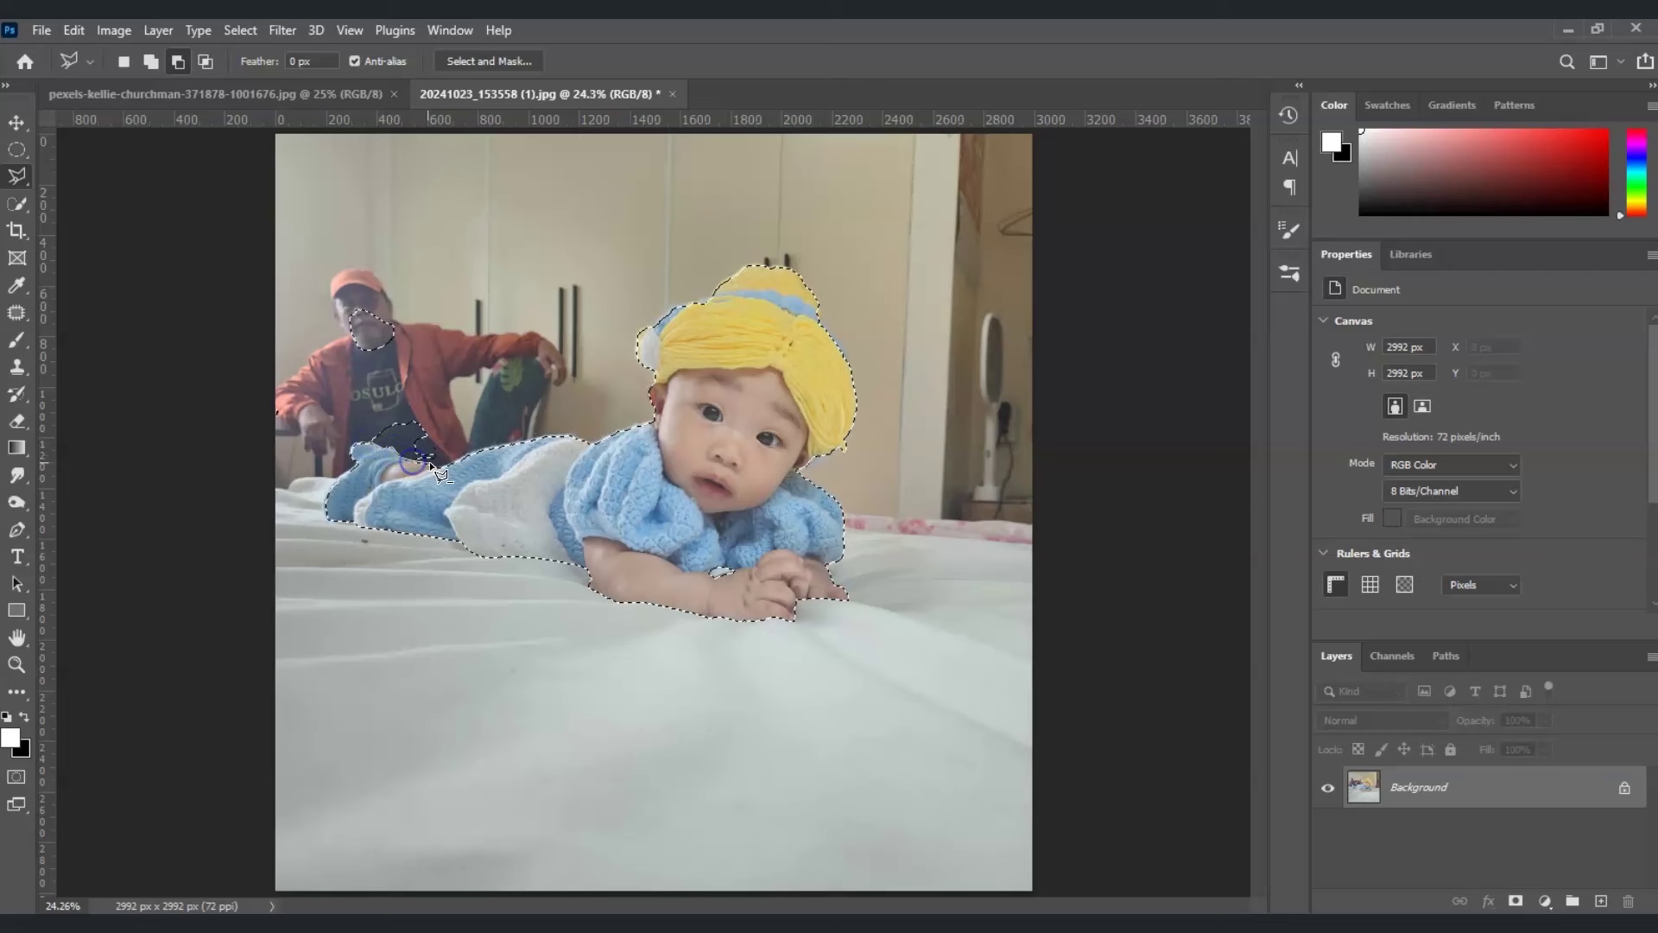
{"action": "left_click", "coordinate": [369, 411]}
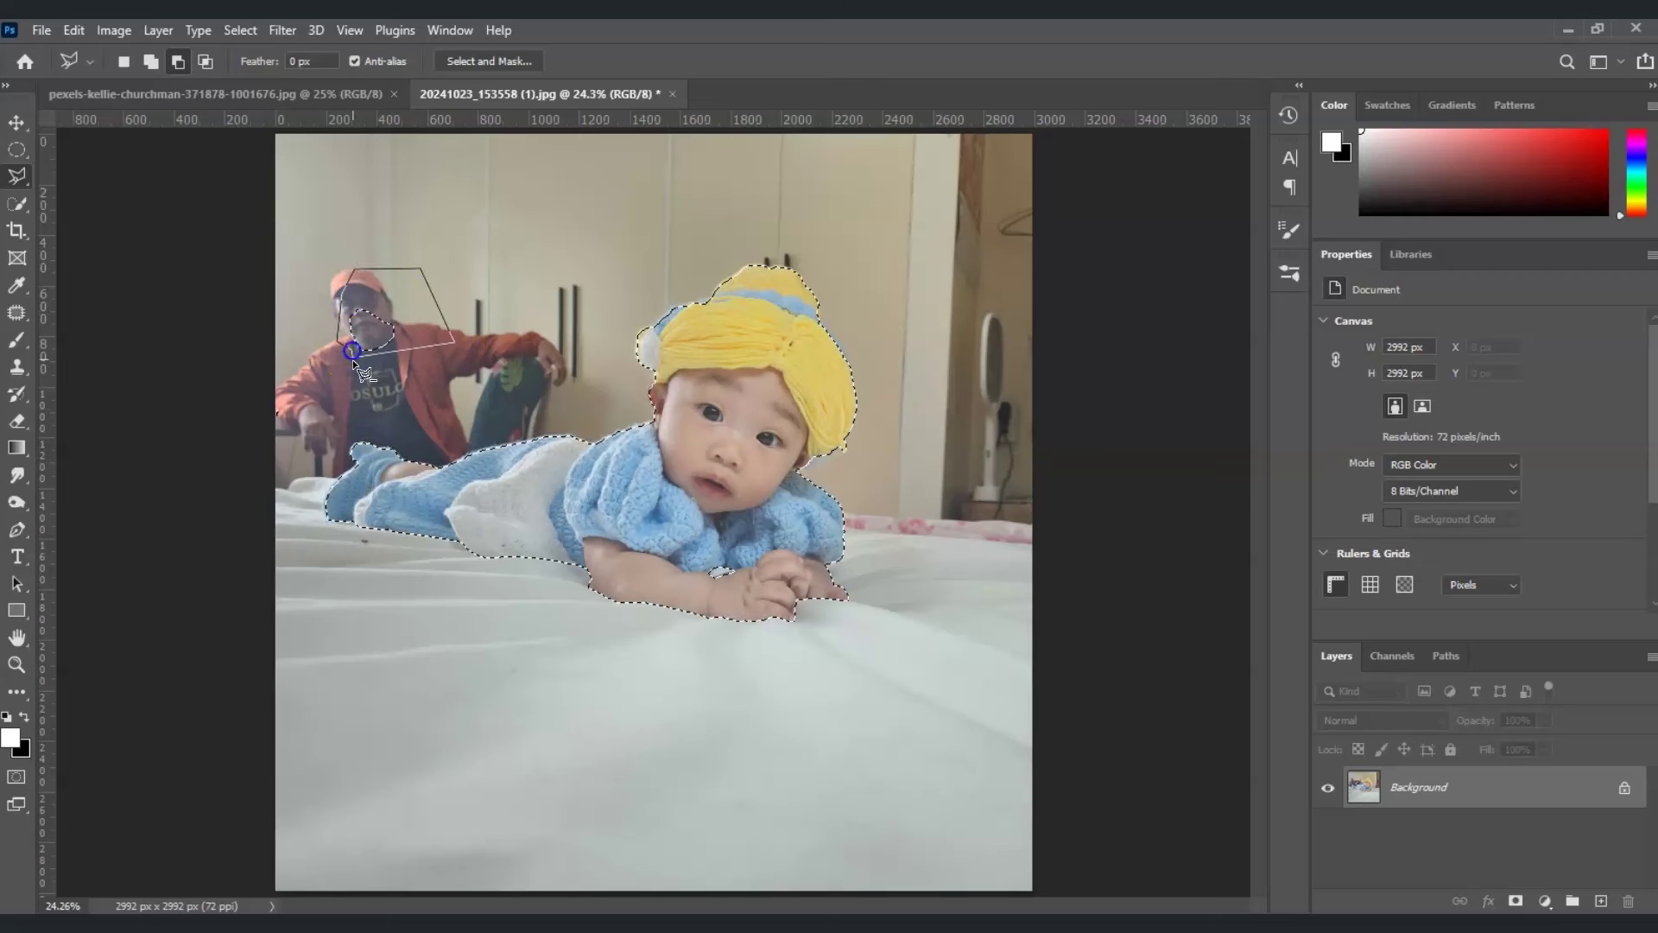
{"action": "left_click", "coordinate": [413, 328]}
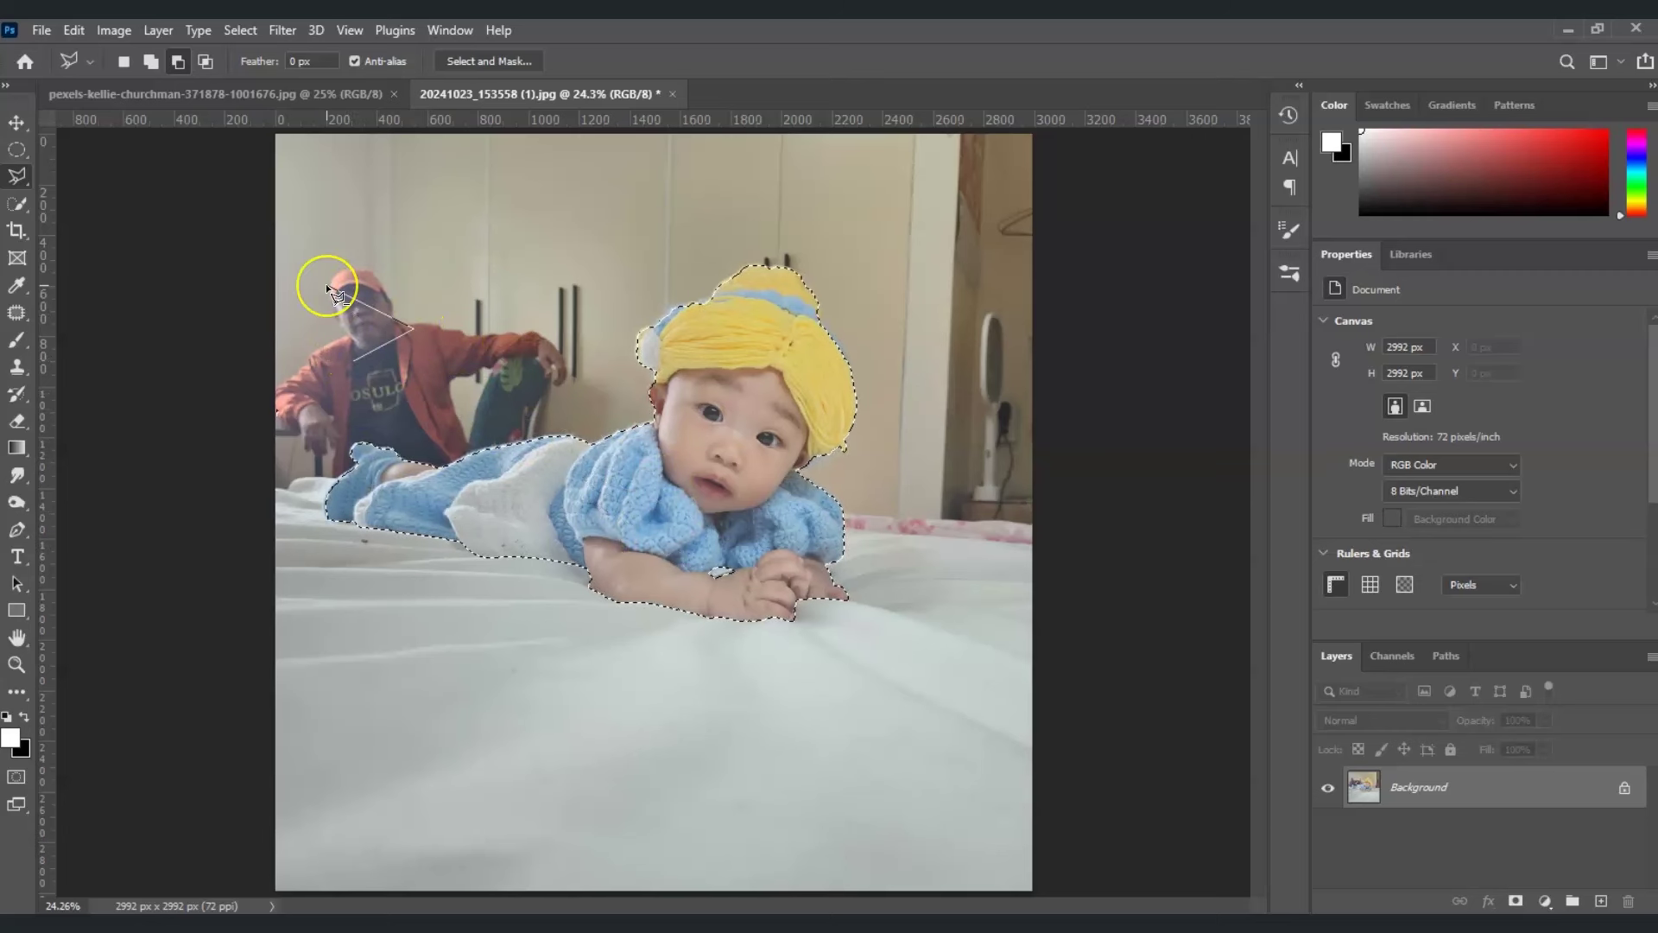
{"action": "left_click", "coordinate": [371, 334]}
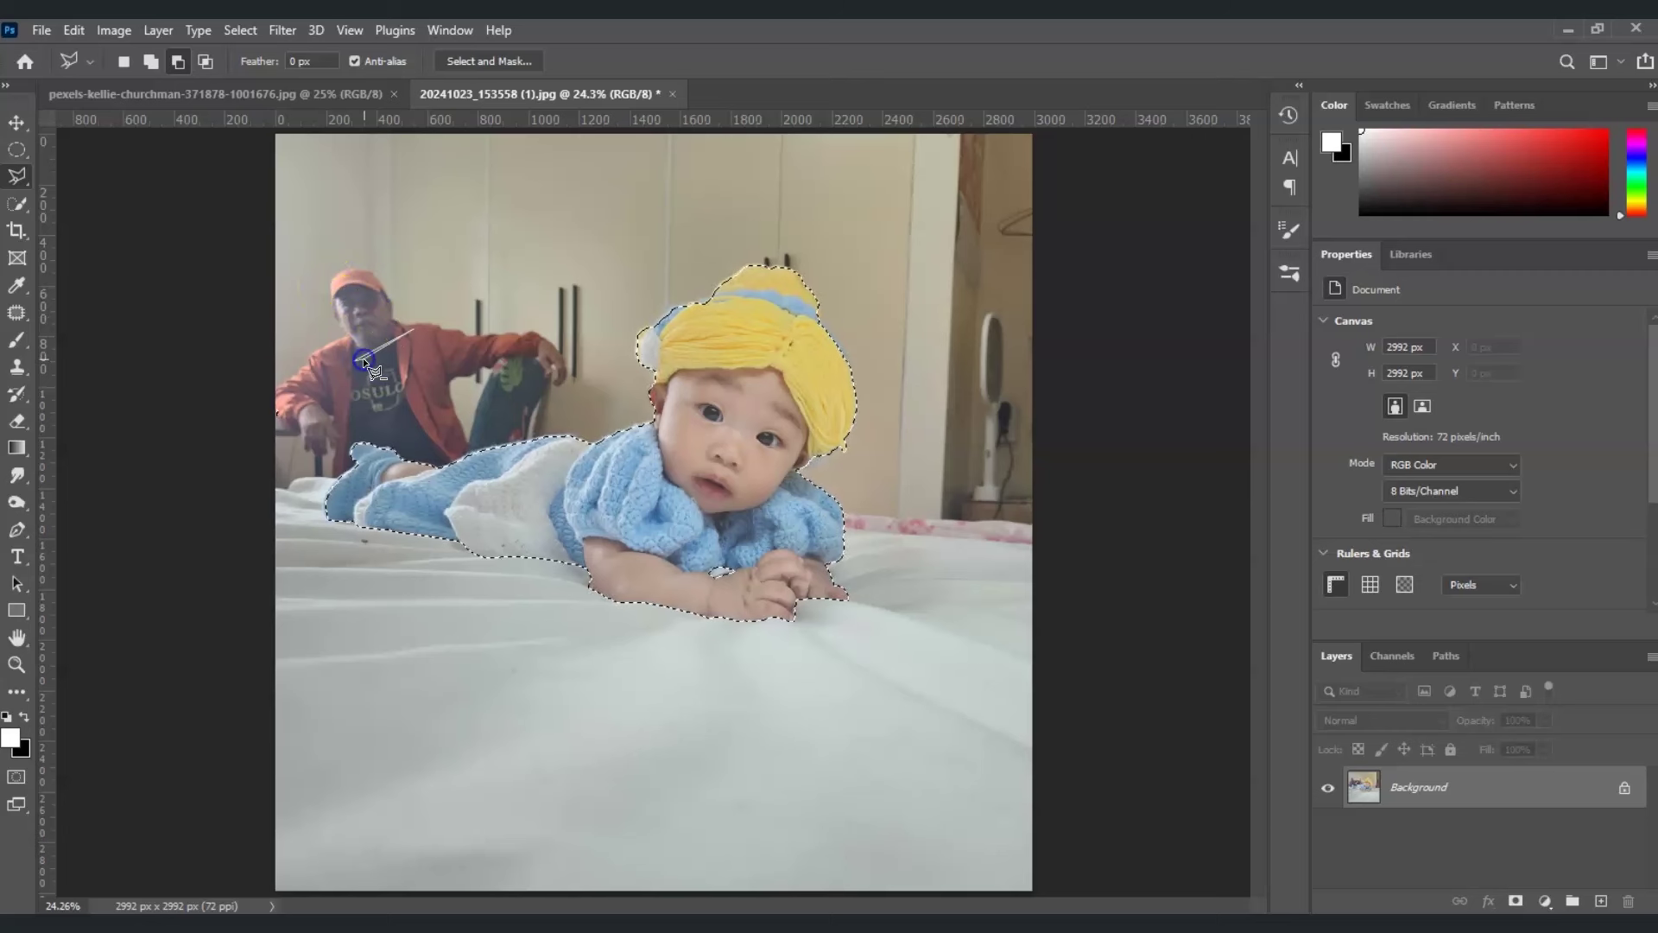
{"action": "left_click", "coordinate": [438, 215]}
- Drag the selected baby onto the grass photo as Layer 1 and position it on the lawn
{"action": "key", "text": "v"}
{"action": "left_click_drag", "start_coordinate": [547, 359], "coordinate": [435, 363]}
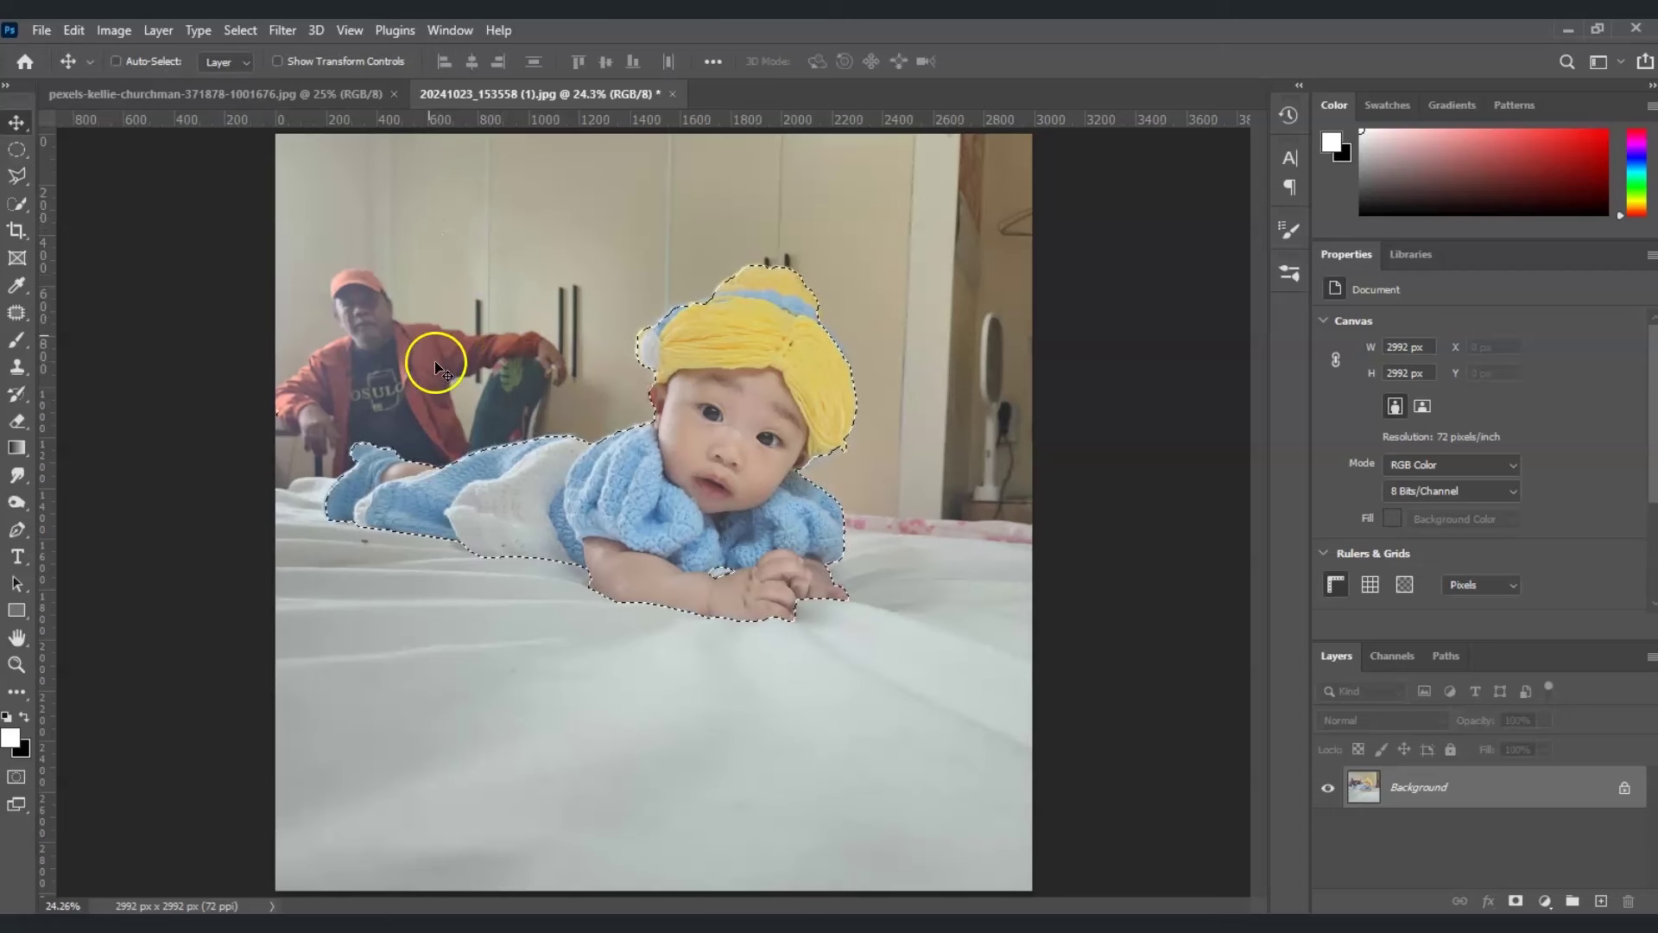
{"action": "left_click_drag", "start_coordinate": [753, 439], "coordinate": [232, 98]}
{"action": "left_click_drag", "start_coordinate": [665, 468], "coordinate": [717, 567]}
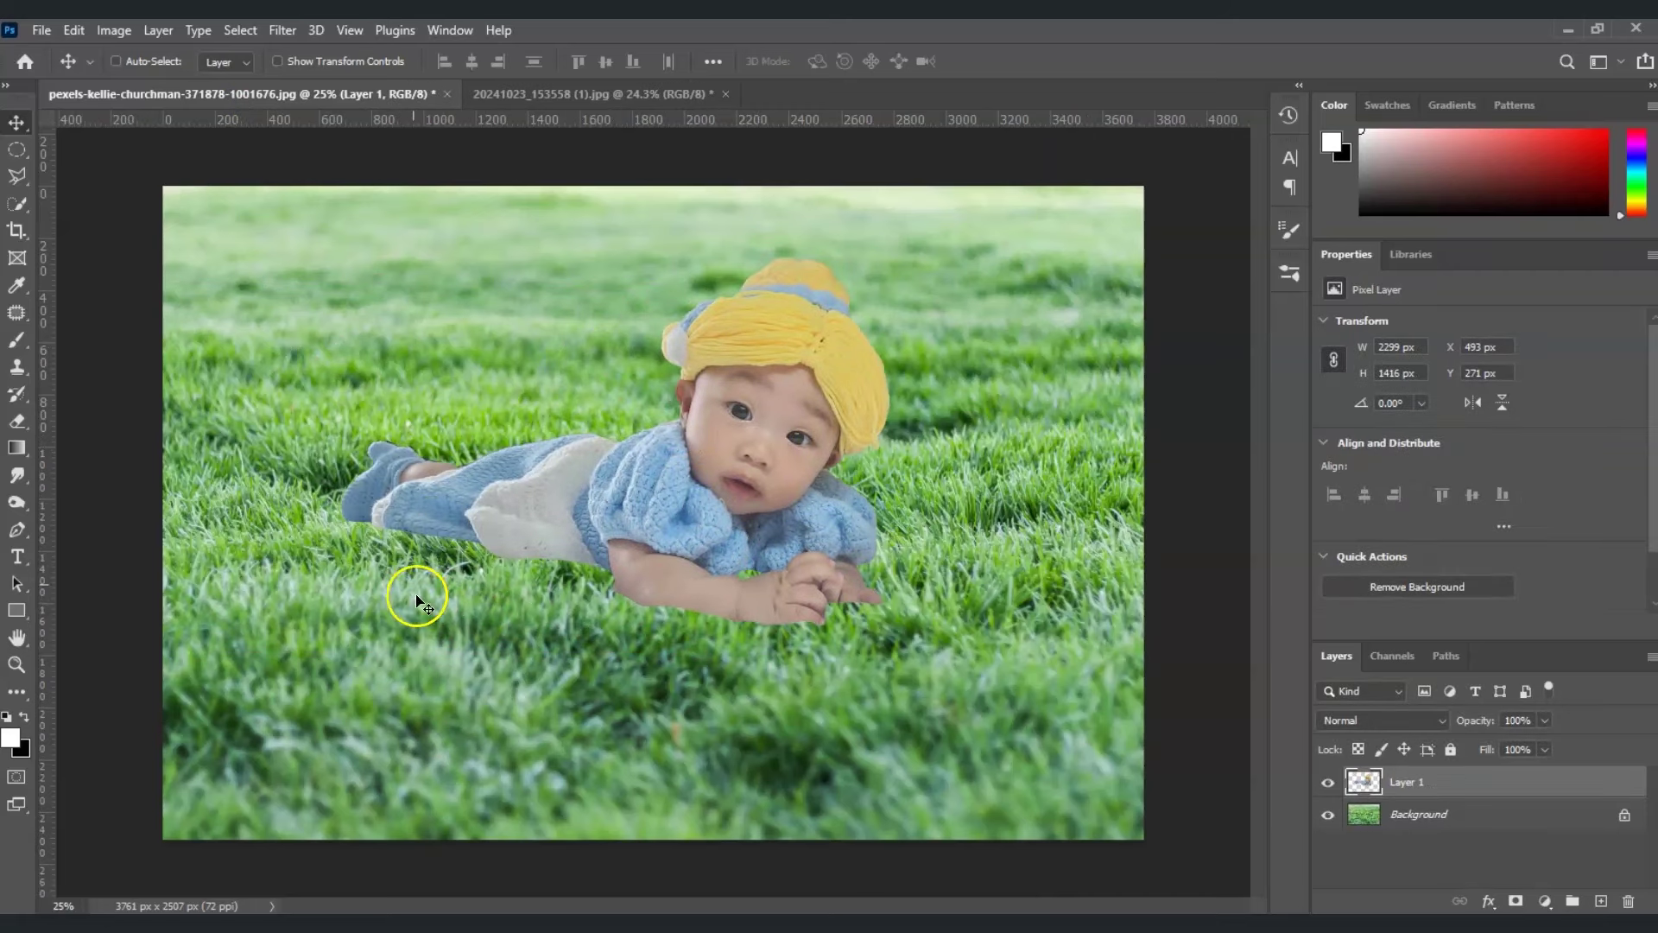
{"action": "left_click_drag", "start_coordinate": [766, 462], "coordinate": [743, 485]}
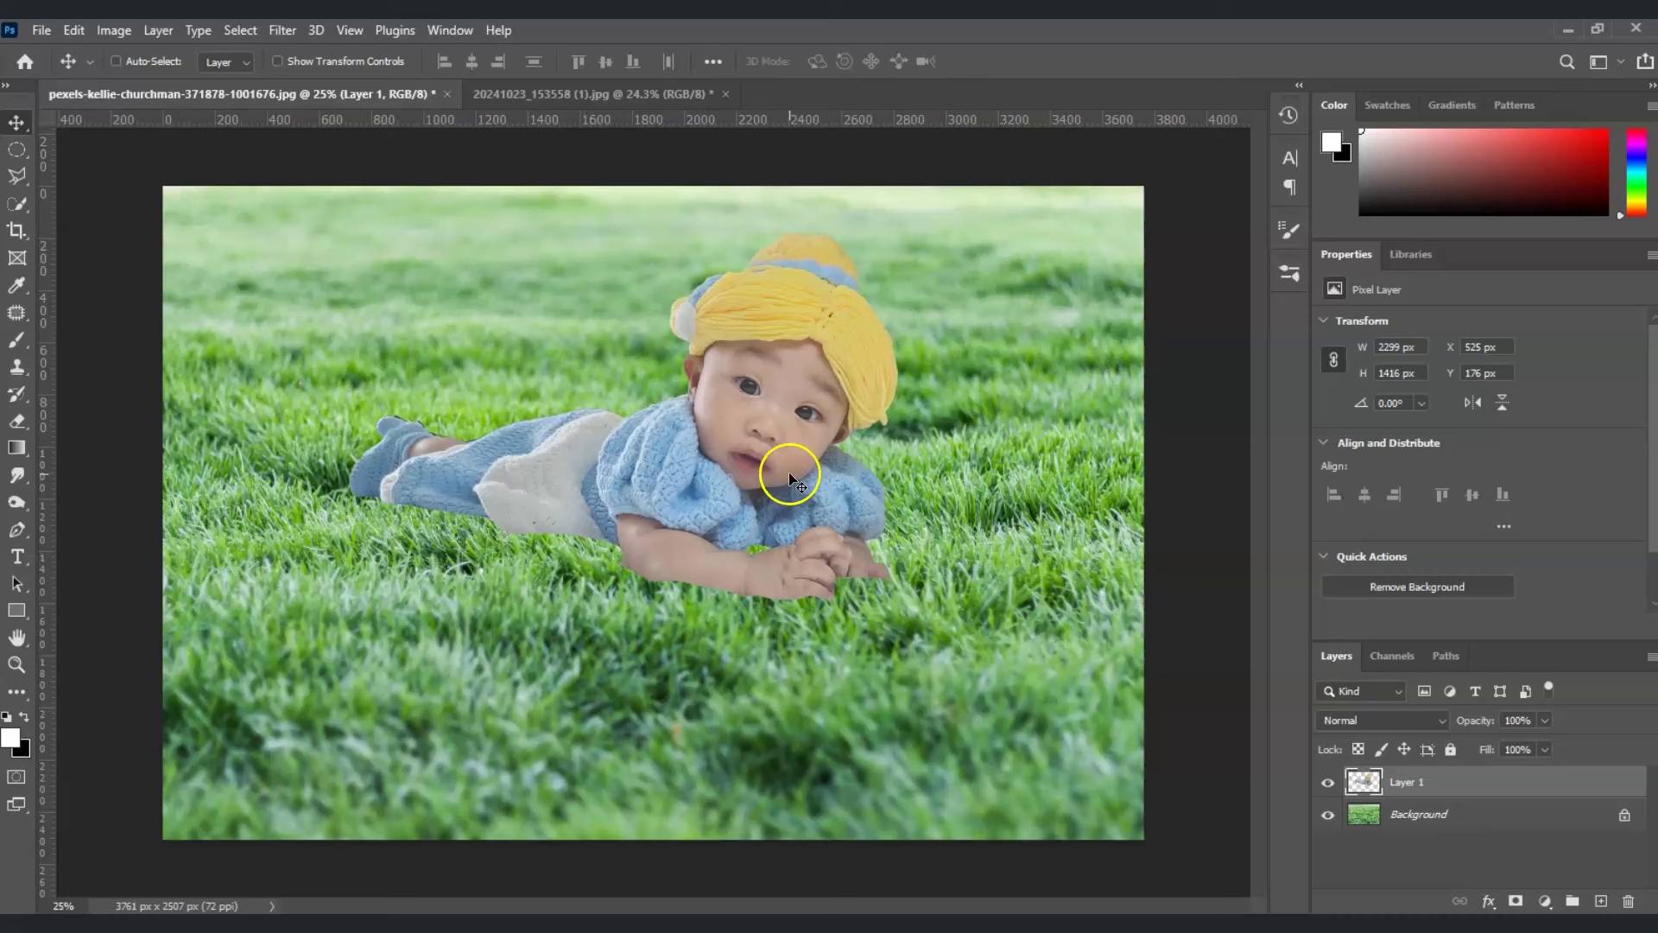
- Free-transform the baby layer to about 126% and nudge it into place
{"action": "key", "text": "ctrl"}
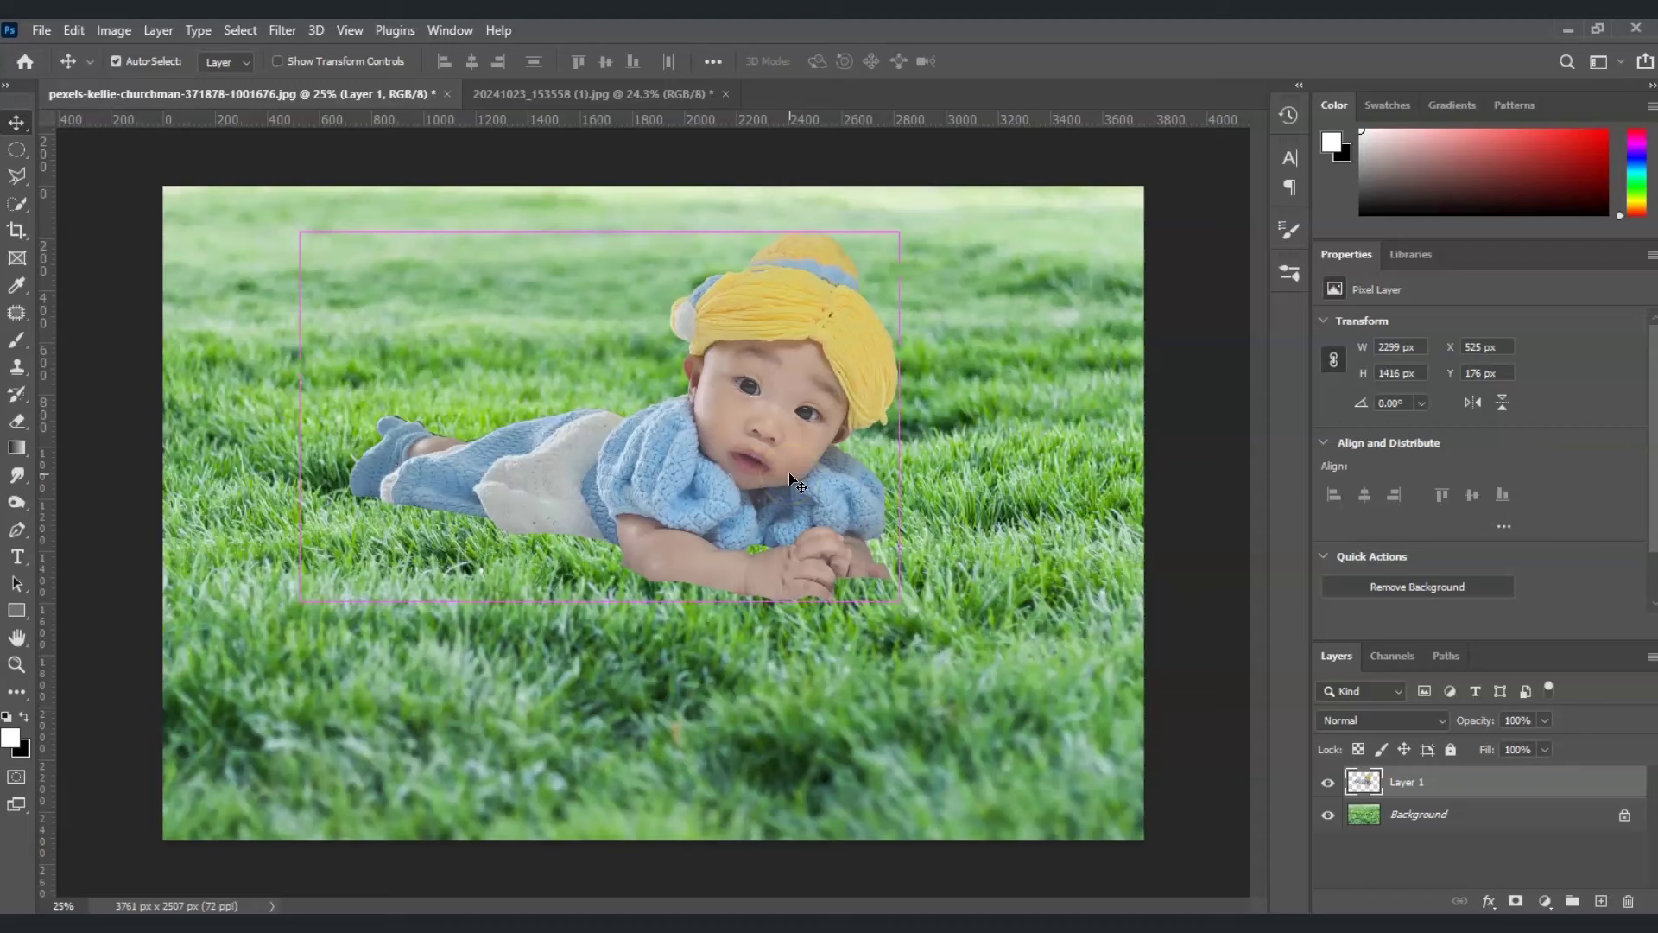
{"action": "key", "text": "ctrl+t"}
{"action": "left_click_drag", "start_coordinate": [899, 416], "coordinate": [1064, 421]}
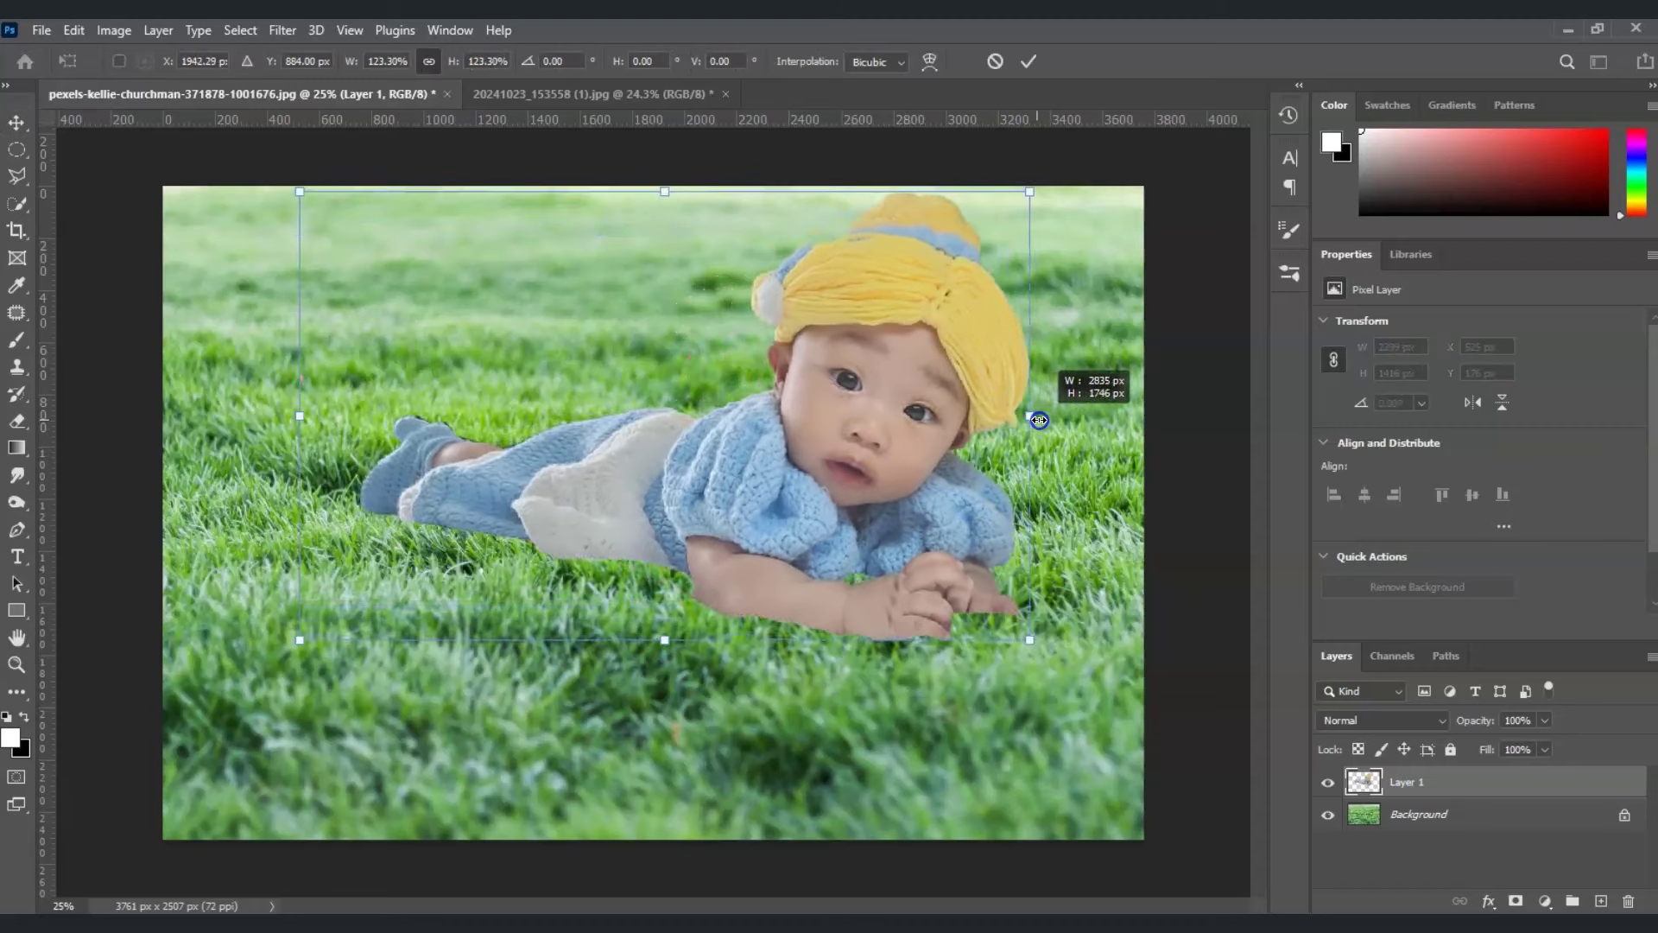
{"action": "left_click_drag", "start_coordinate": [800, 430], "coordinate": [702, 430]}
{"action": "key", "text": "Return"}
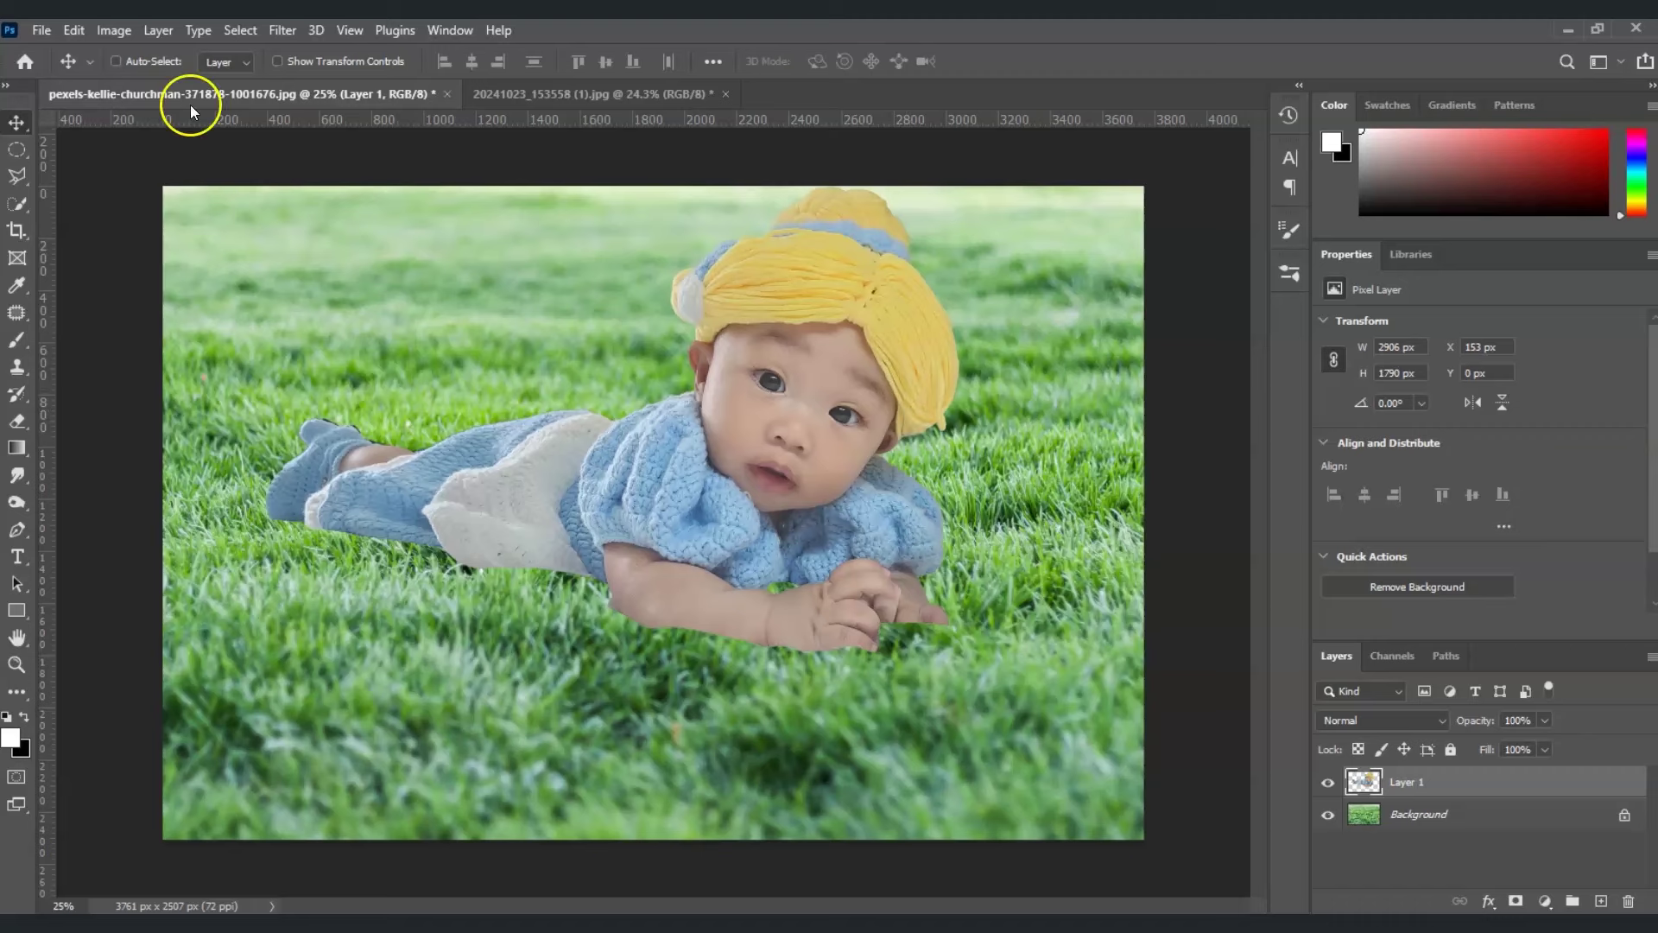
- Create a new blank white 2000 × 1000 px document, Untitled-1
{"action": "left_click", "coordinate": [44, 31]}
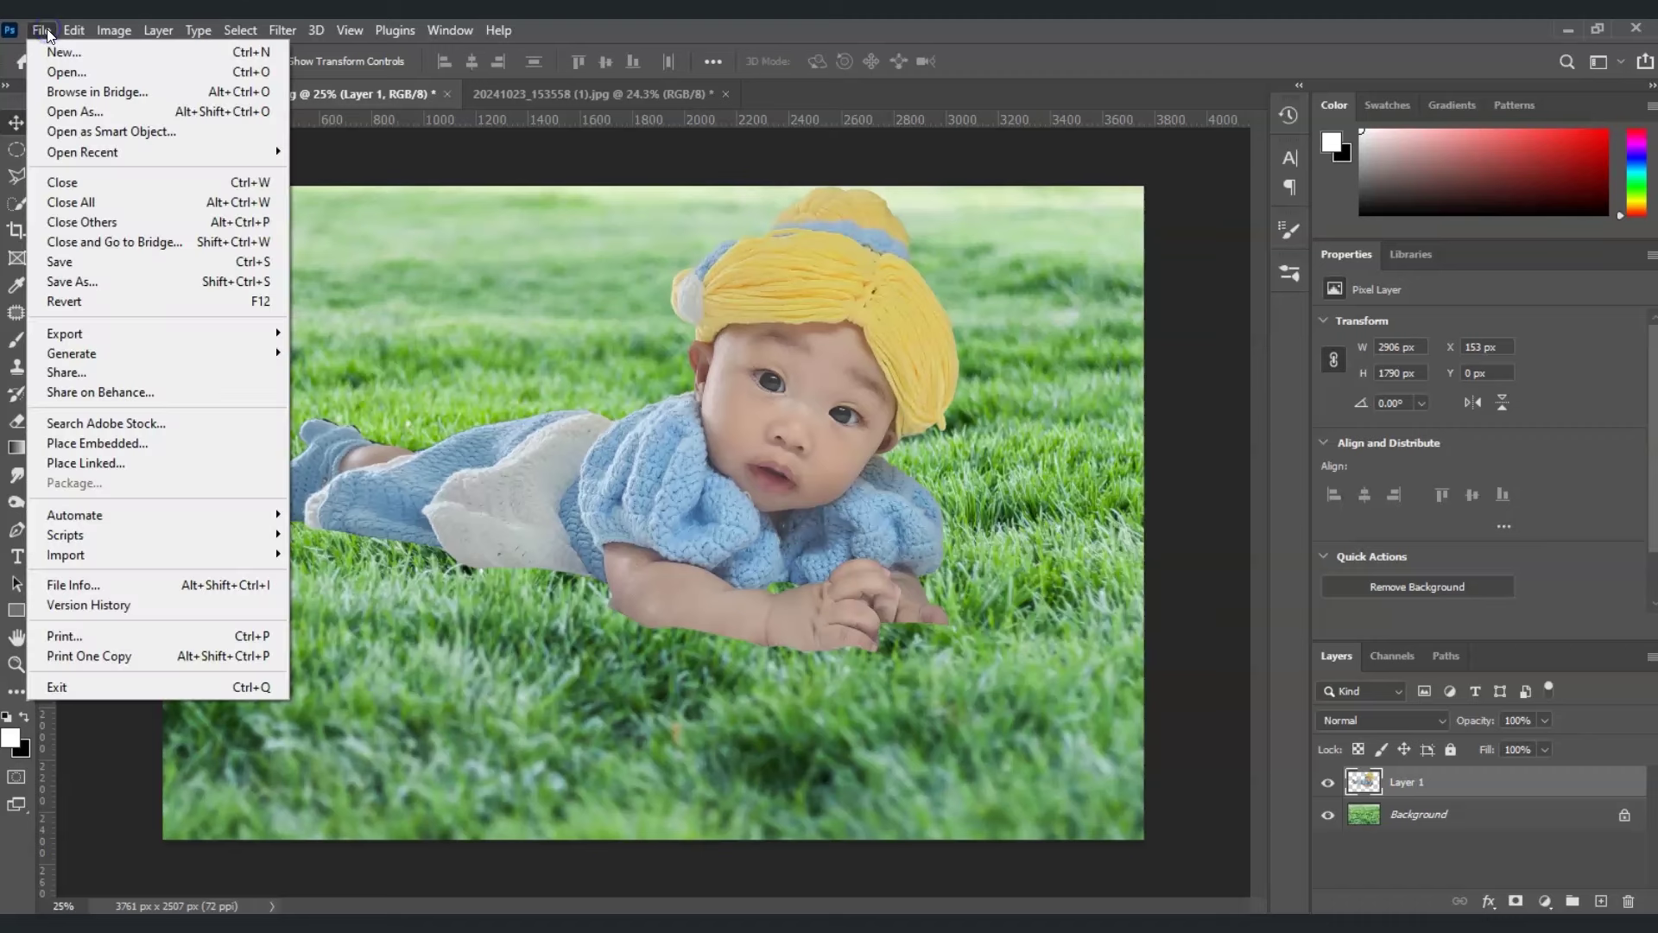
{"action": "key", "text": "Escape"}
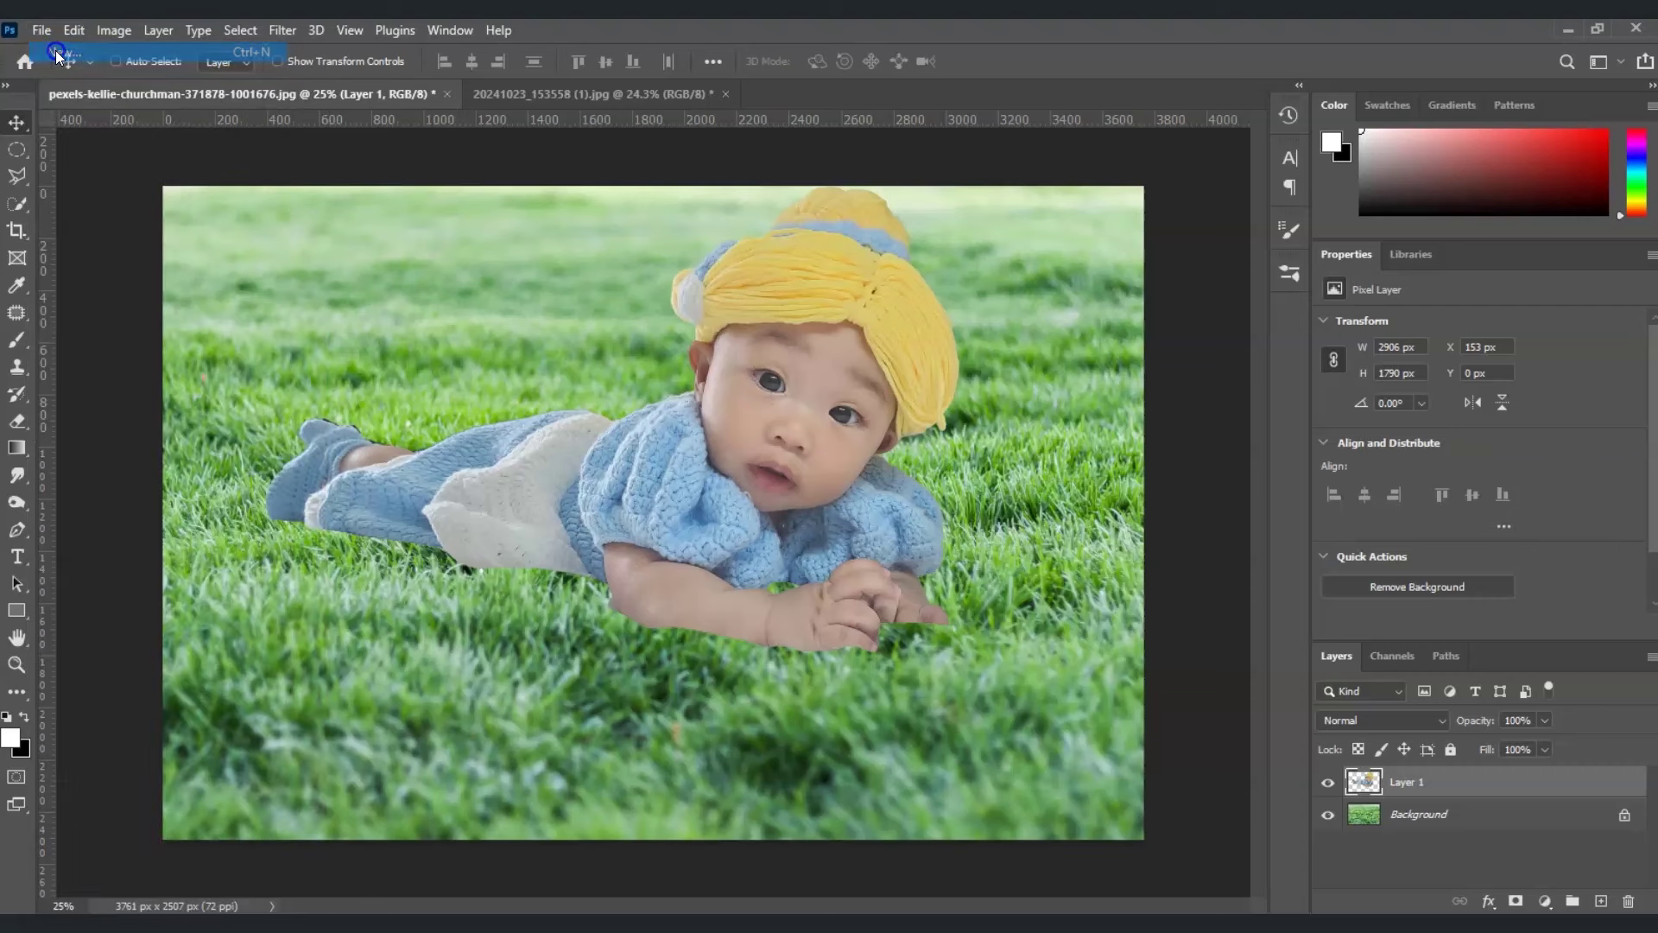
{"action": "key", "text": "ctrl+n"}
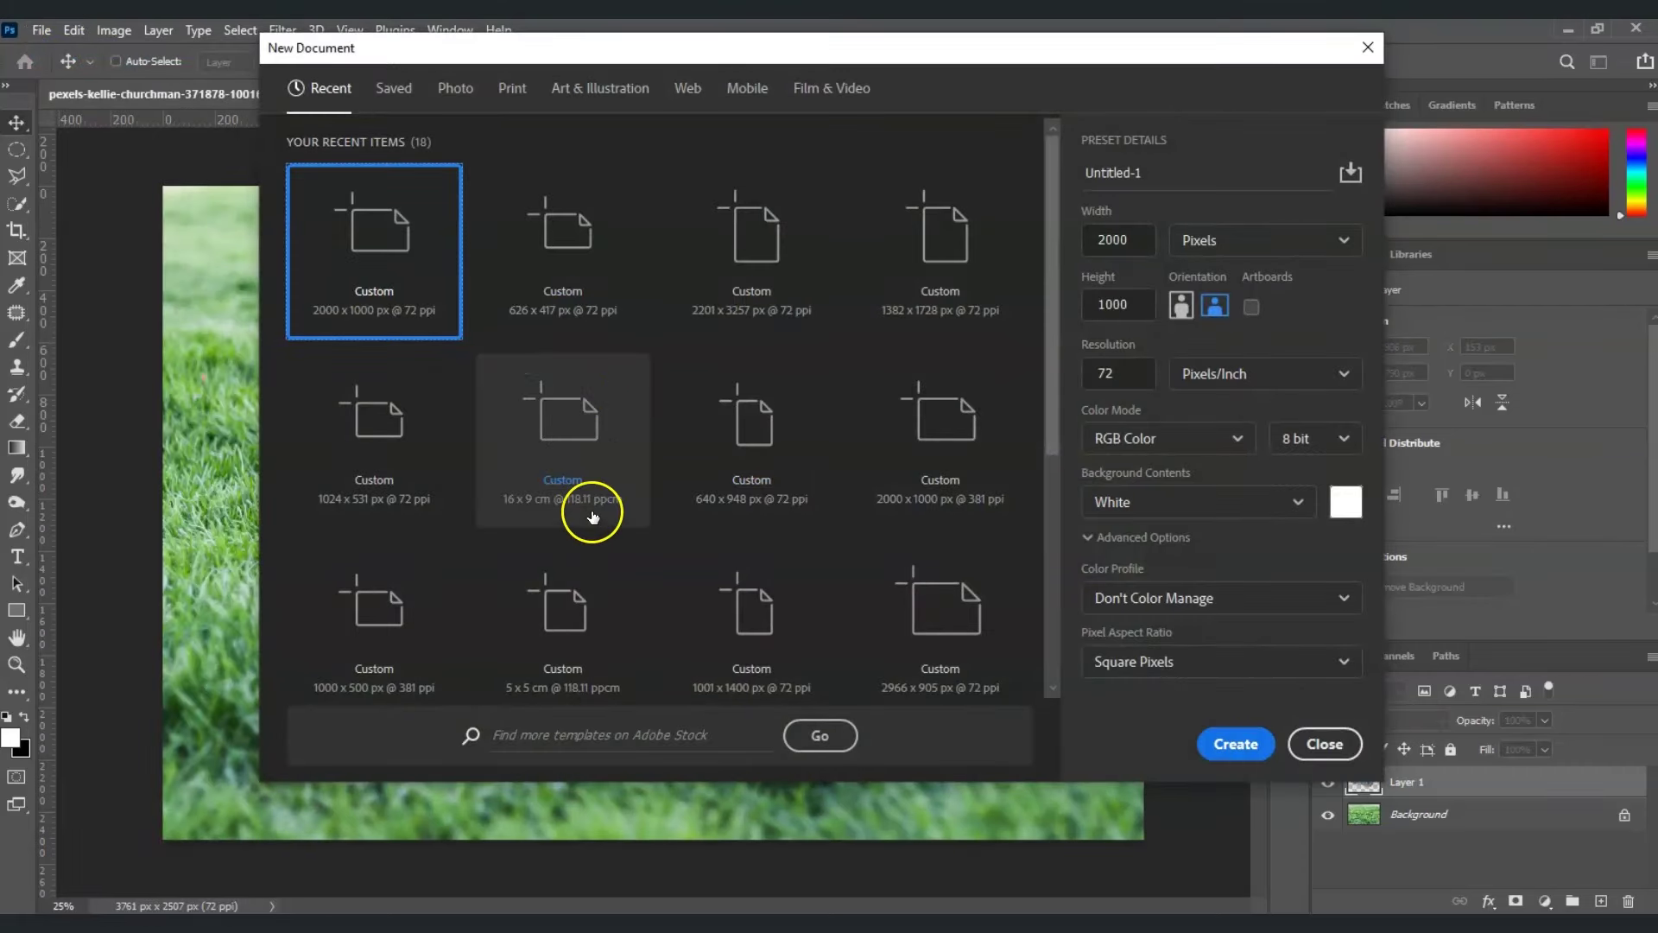
{"action": "left_click", "coordinate": [1236, 745]}
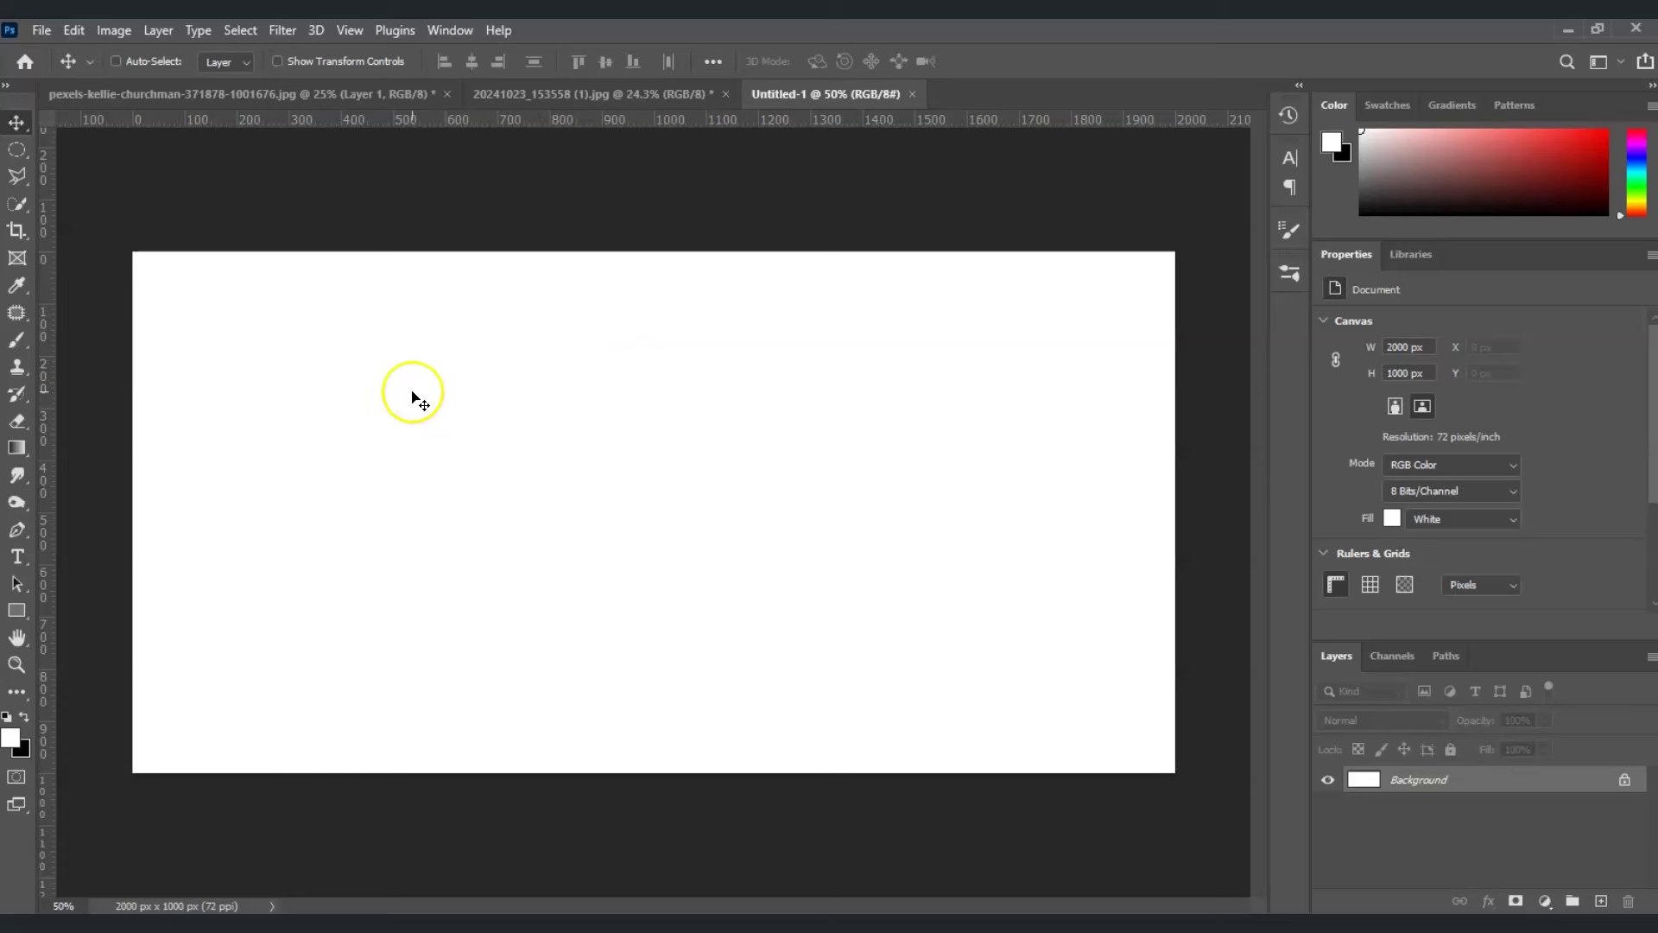
- Set the brush to Hard Round at 100% opacity and about 700 px
{"action": "key", "text": "b"}
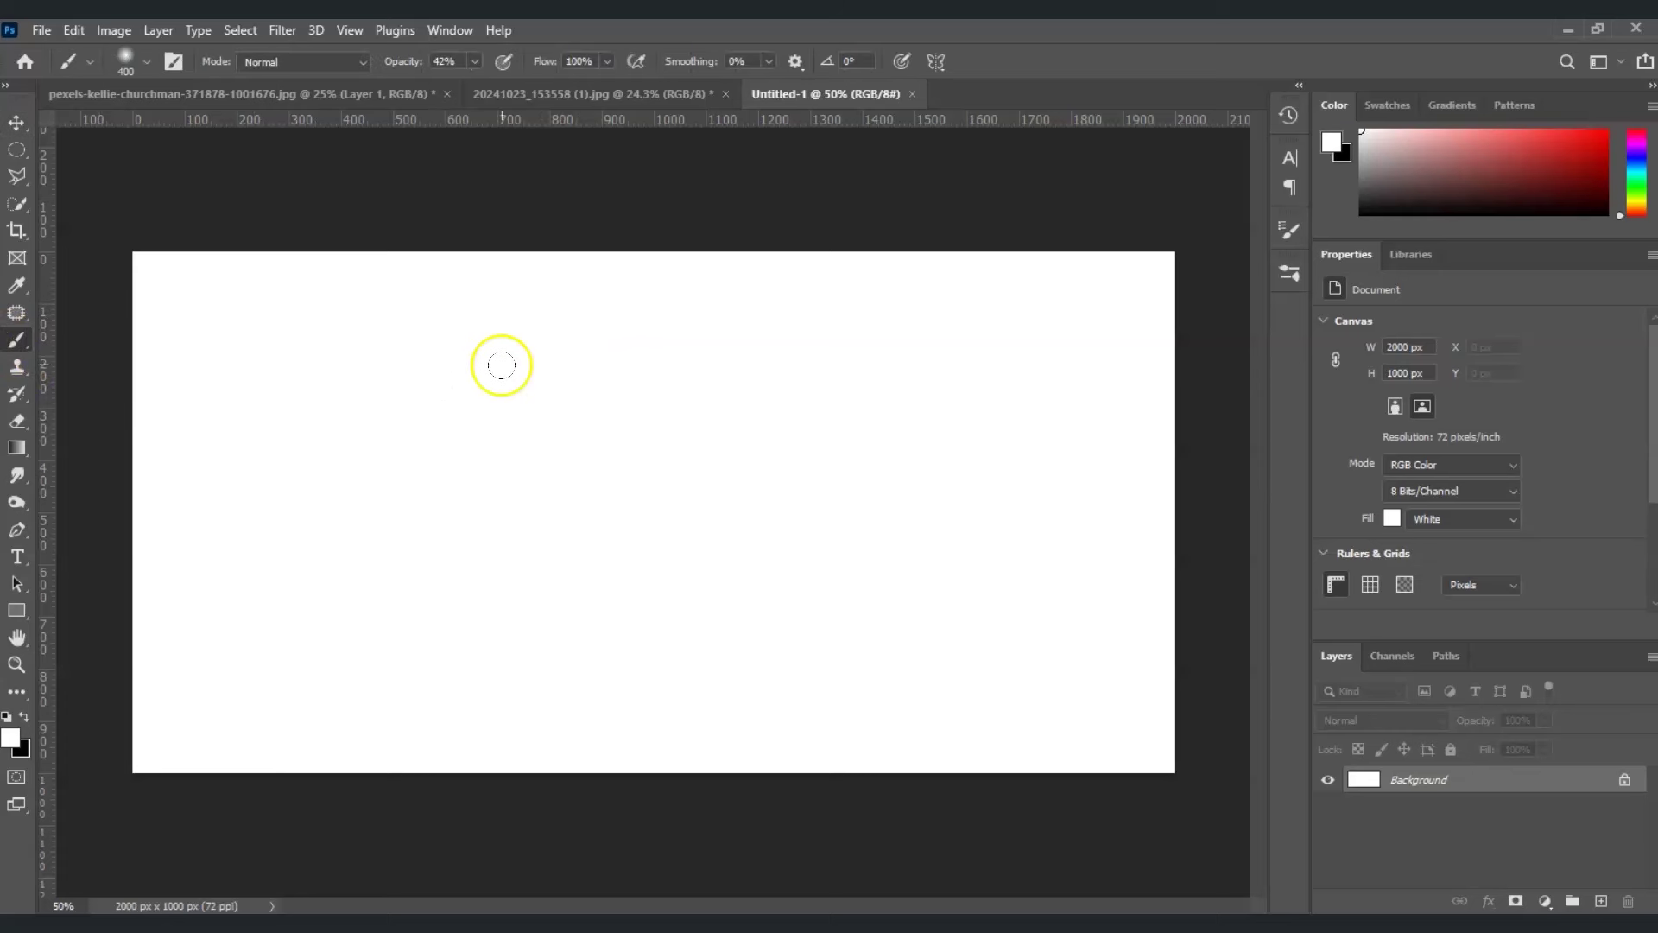
{"action": "left_click", "coordinate": [147, 61]}
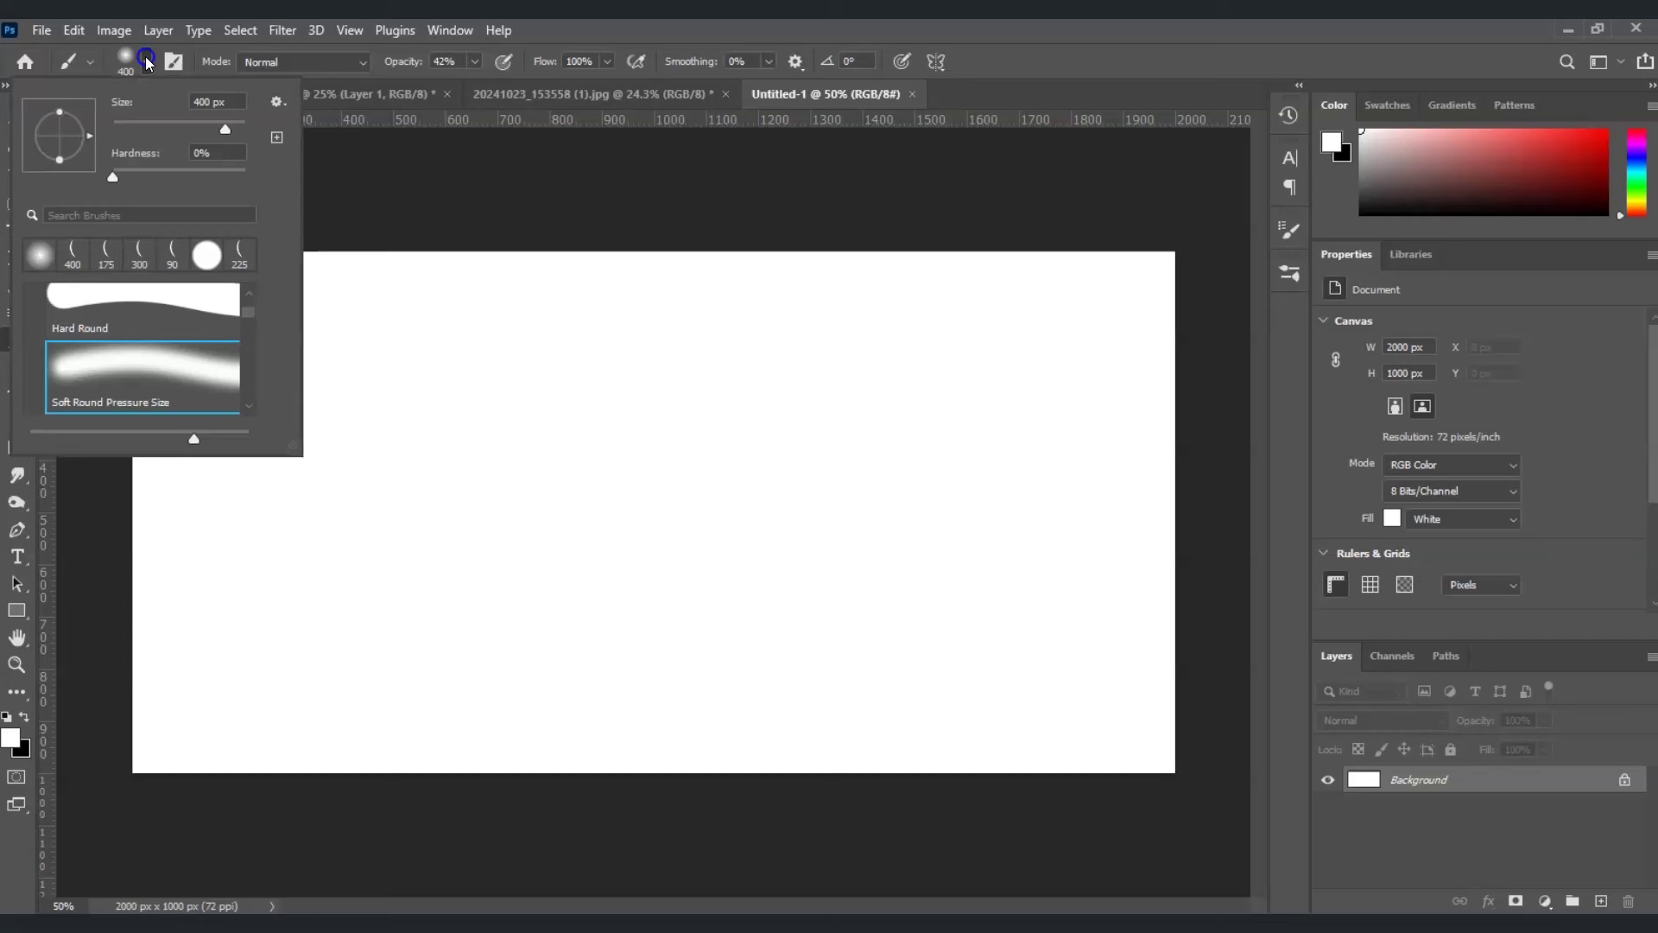
{"action": "left_click", "coordinate": [174, 311]}
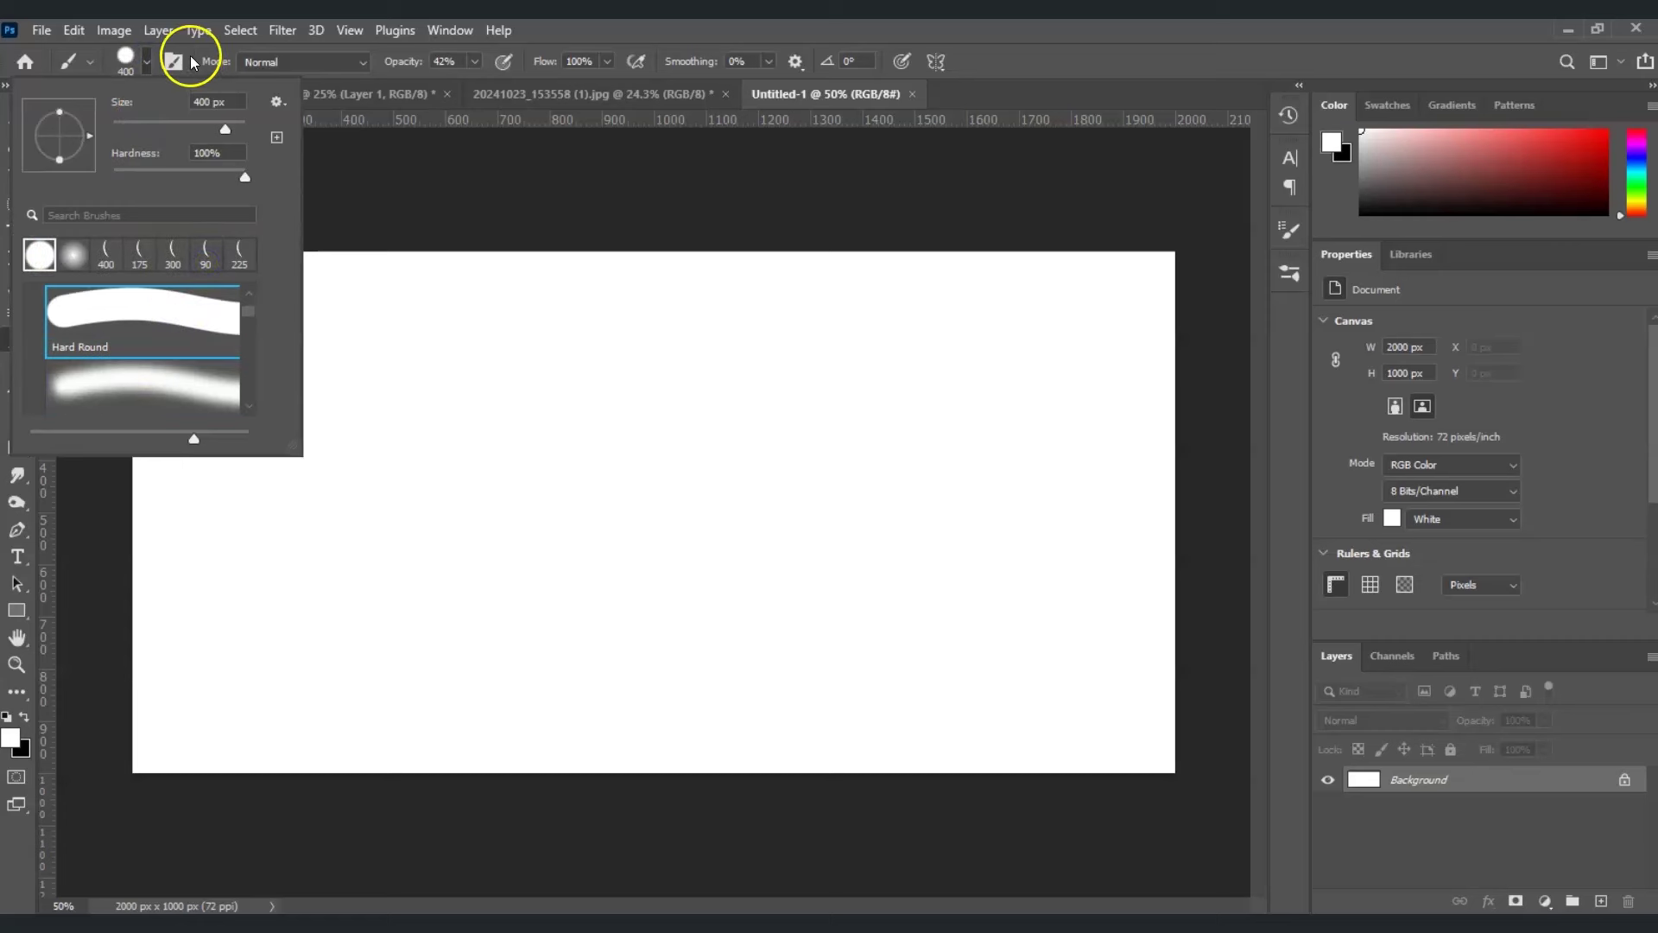
{"action": "left_click", "coordinate": [547, 45]}
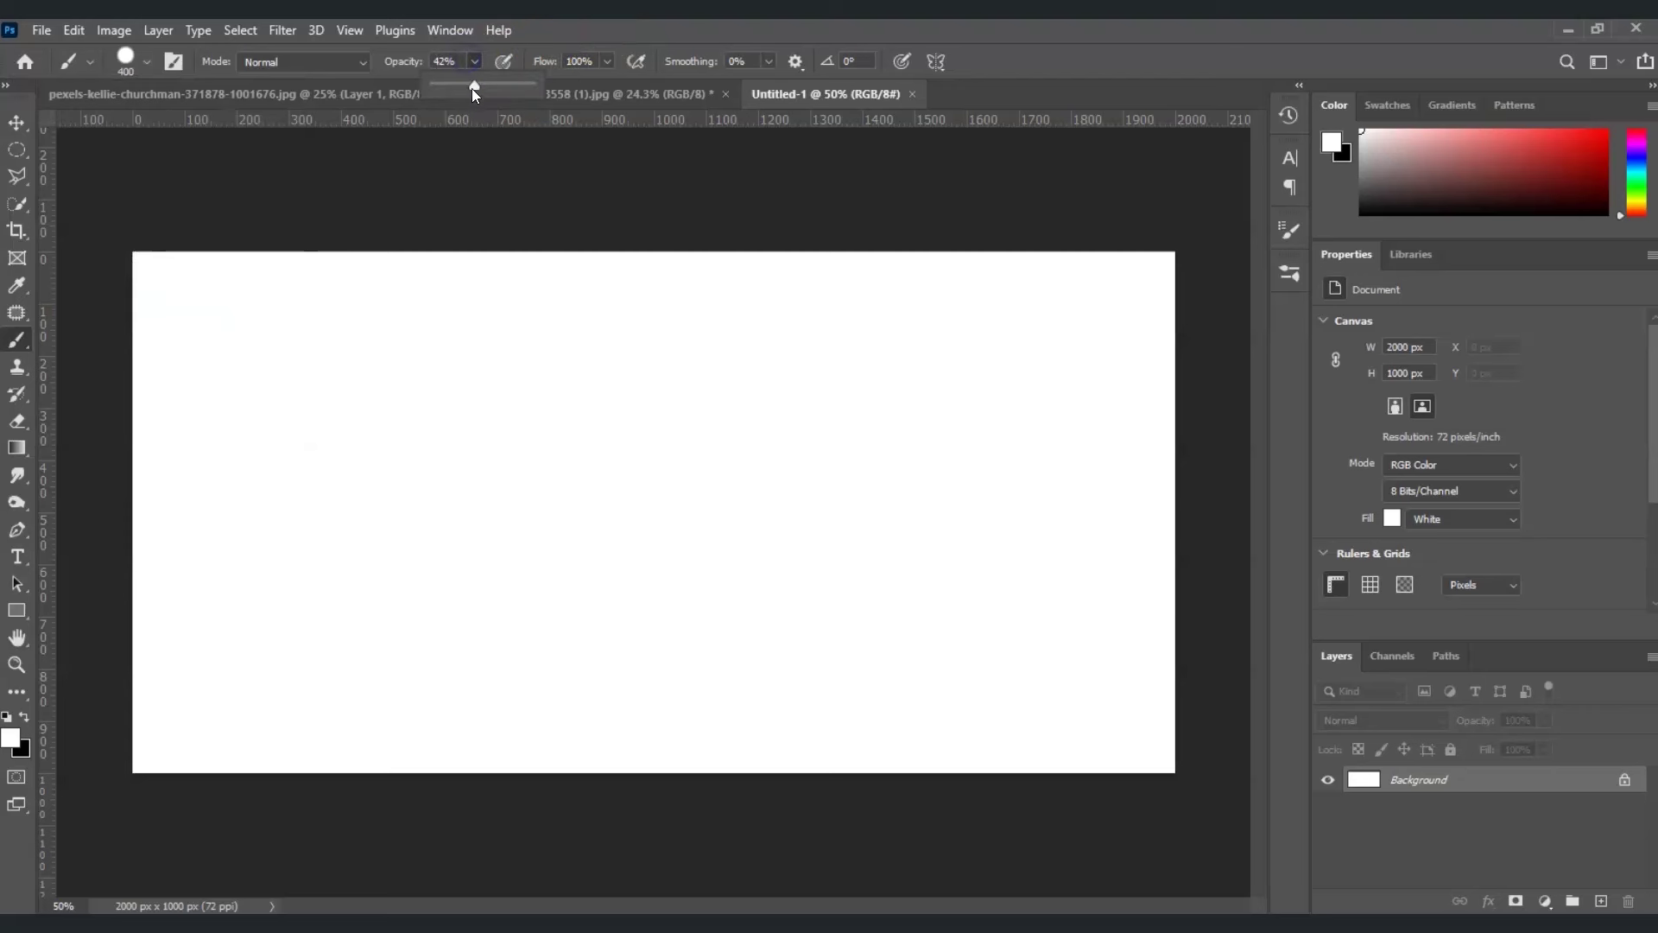
{"action": "left_click_drag", "start_coordinate": [474, 87], "coordinate": [493, 86]}
{"action": "key", "text": "bracketleft"}
{"action": "key", "text": "bracketleft"}
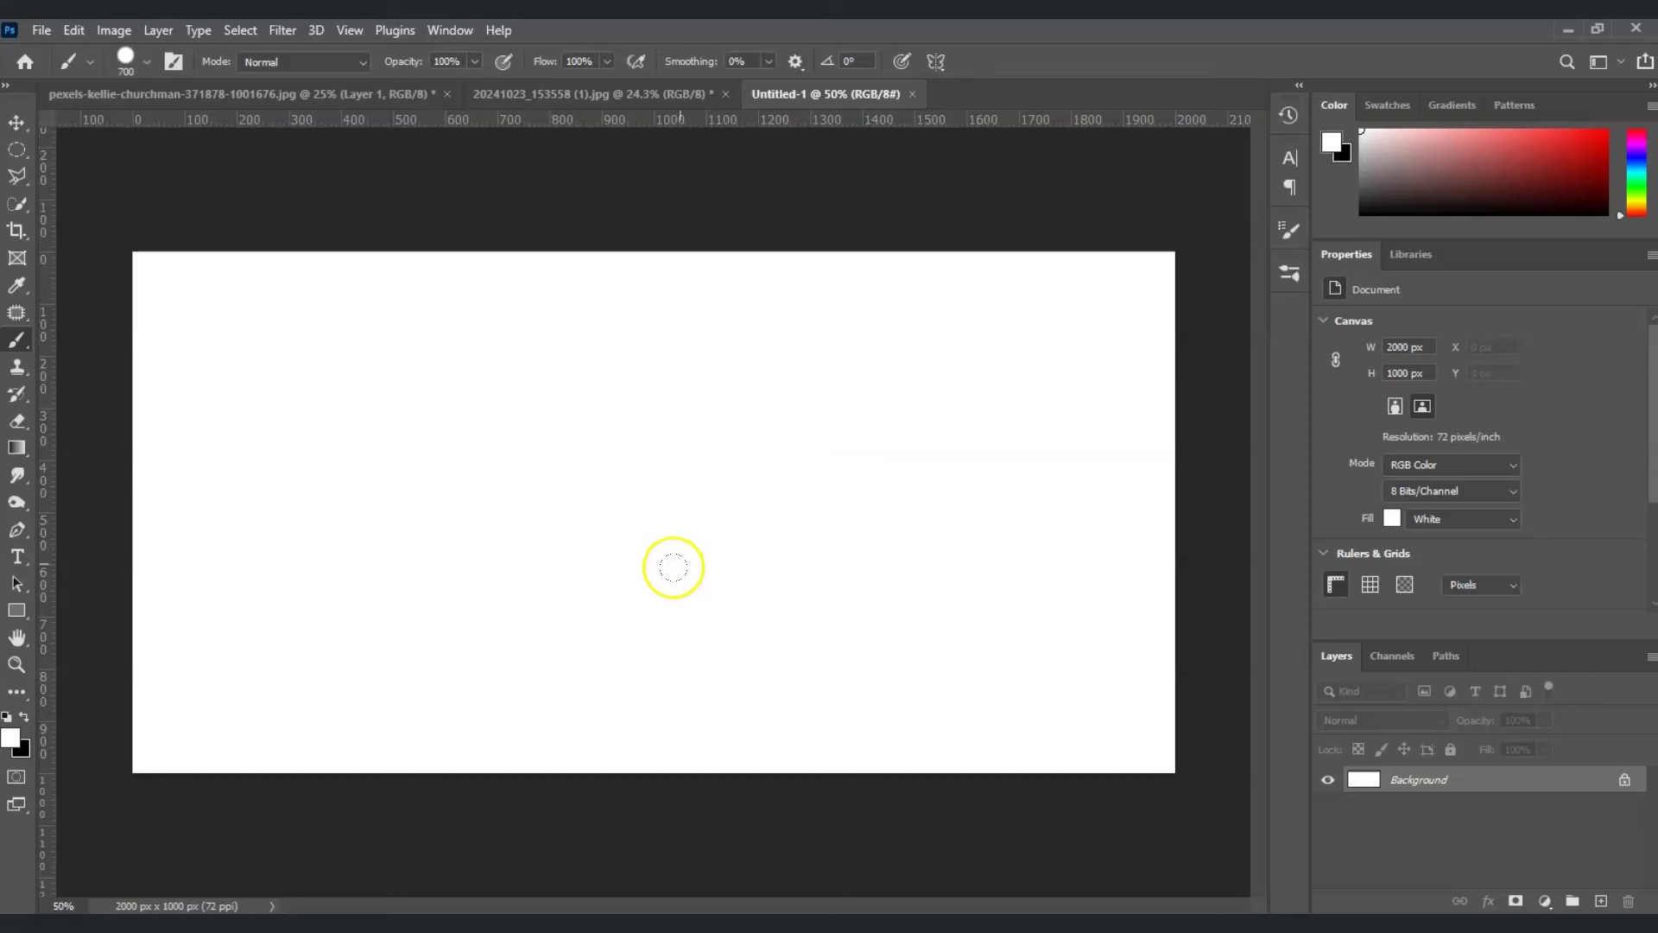
- Stamp a large black circle at the centre of the canvas
{"action": "left_click", "coordinate": [12, 738]}
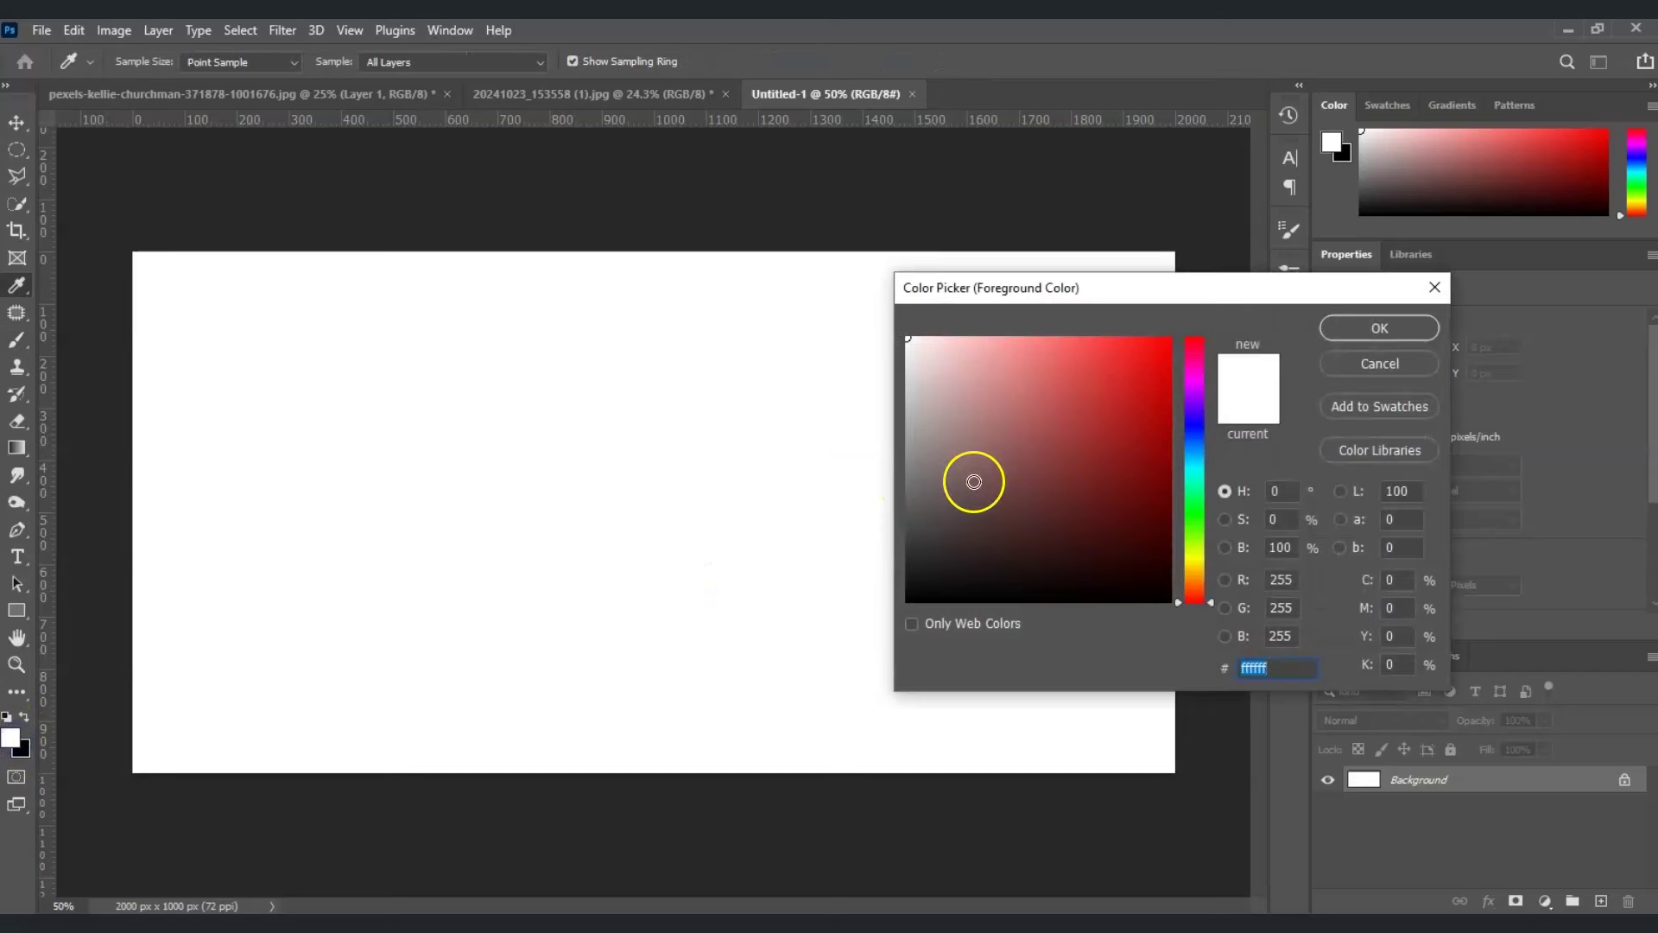
{"action": "left_click_drag", "start_coordinate": [973, 501], "coordinate": [898, 682]}
{"action": "left_click", "coordinate": [1376, 326]}
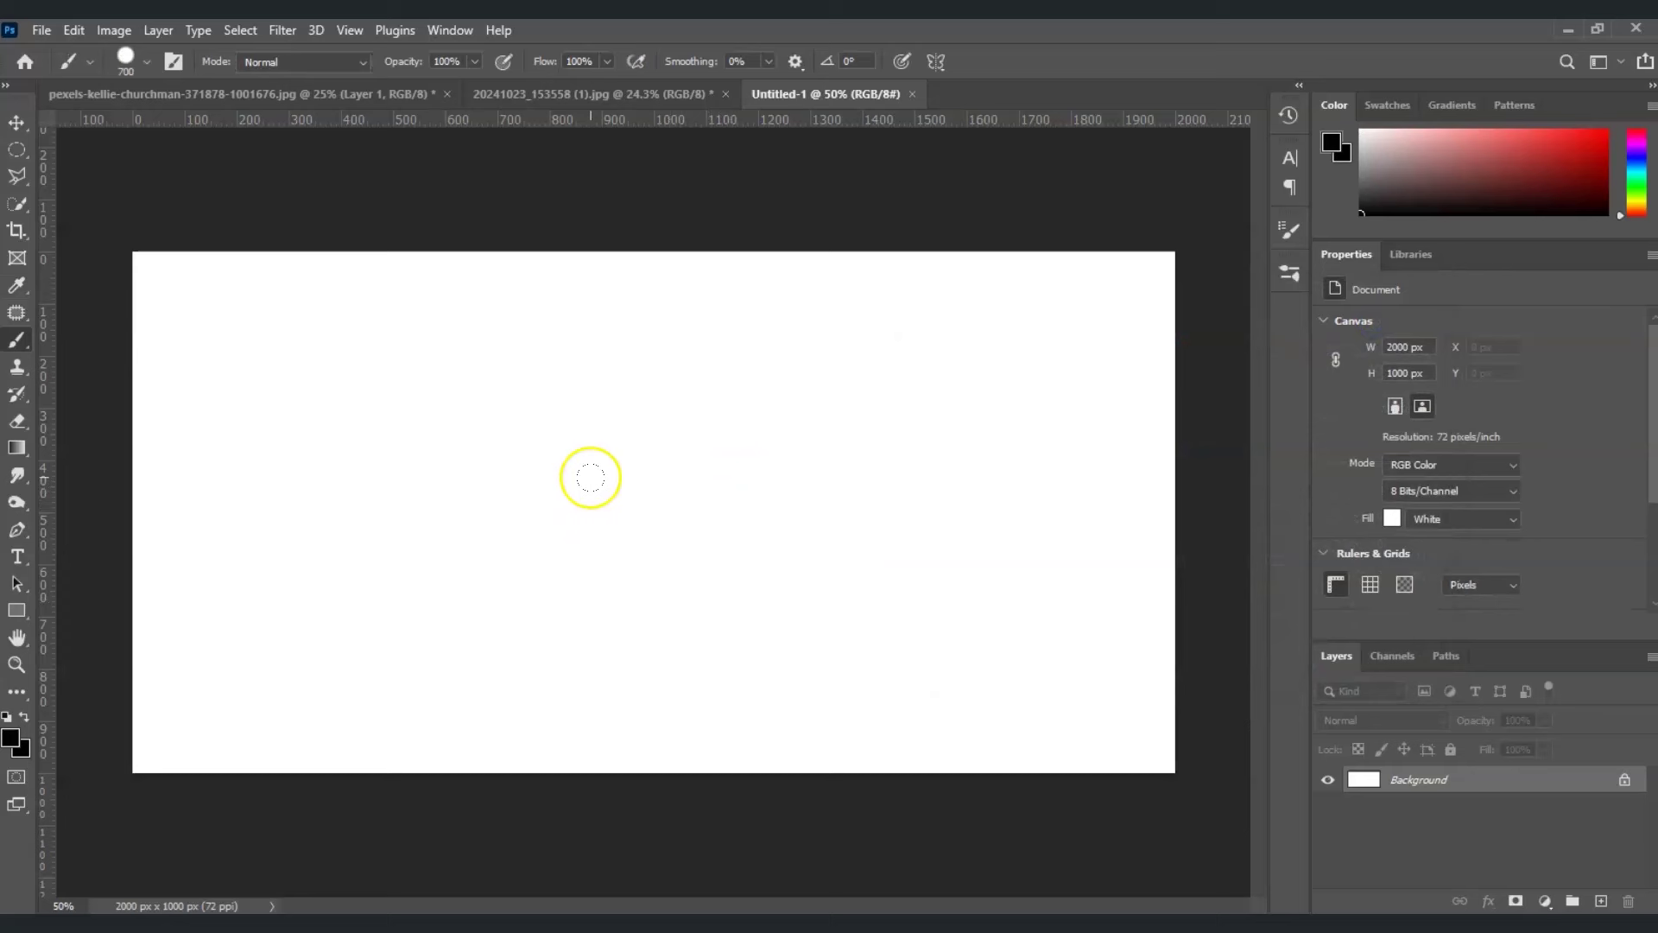
{"action": "left_click", "coordinate": [640, 512]}
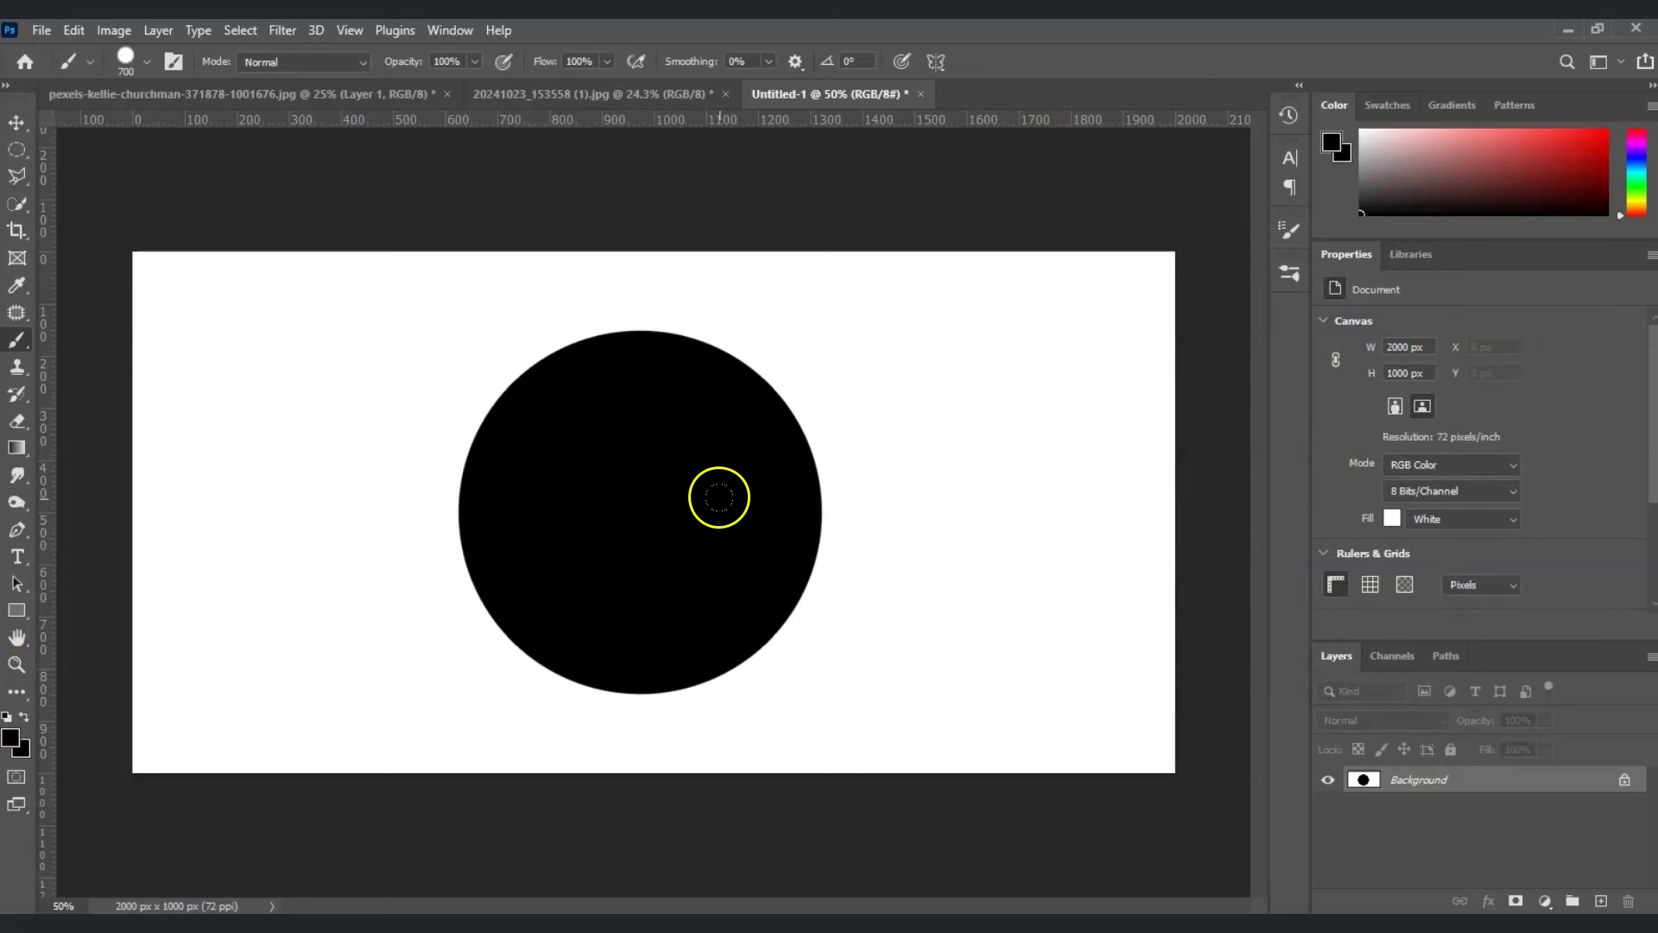
- Paint white over most of the circle, leaving a thin black crescent
{"action": "left_click", "coordinate": [8, 717]}
{"action": "left_click", "coordinate": [25, 718]}
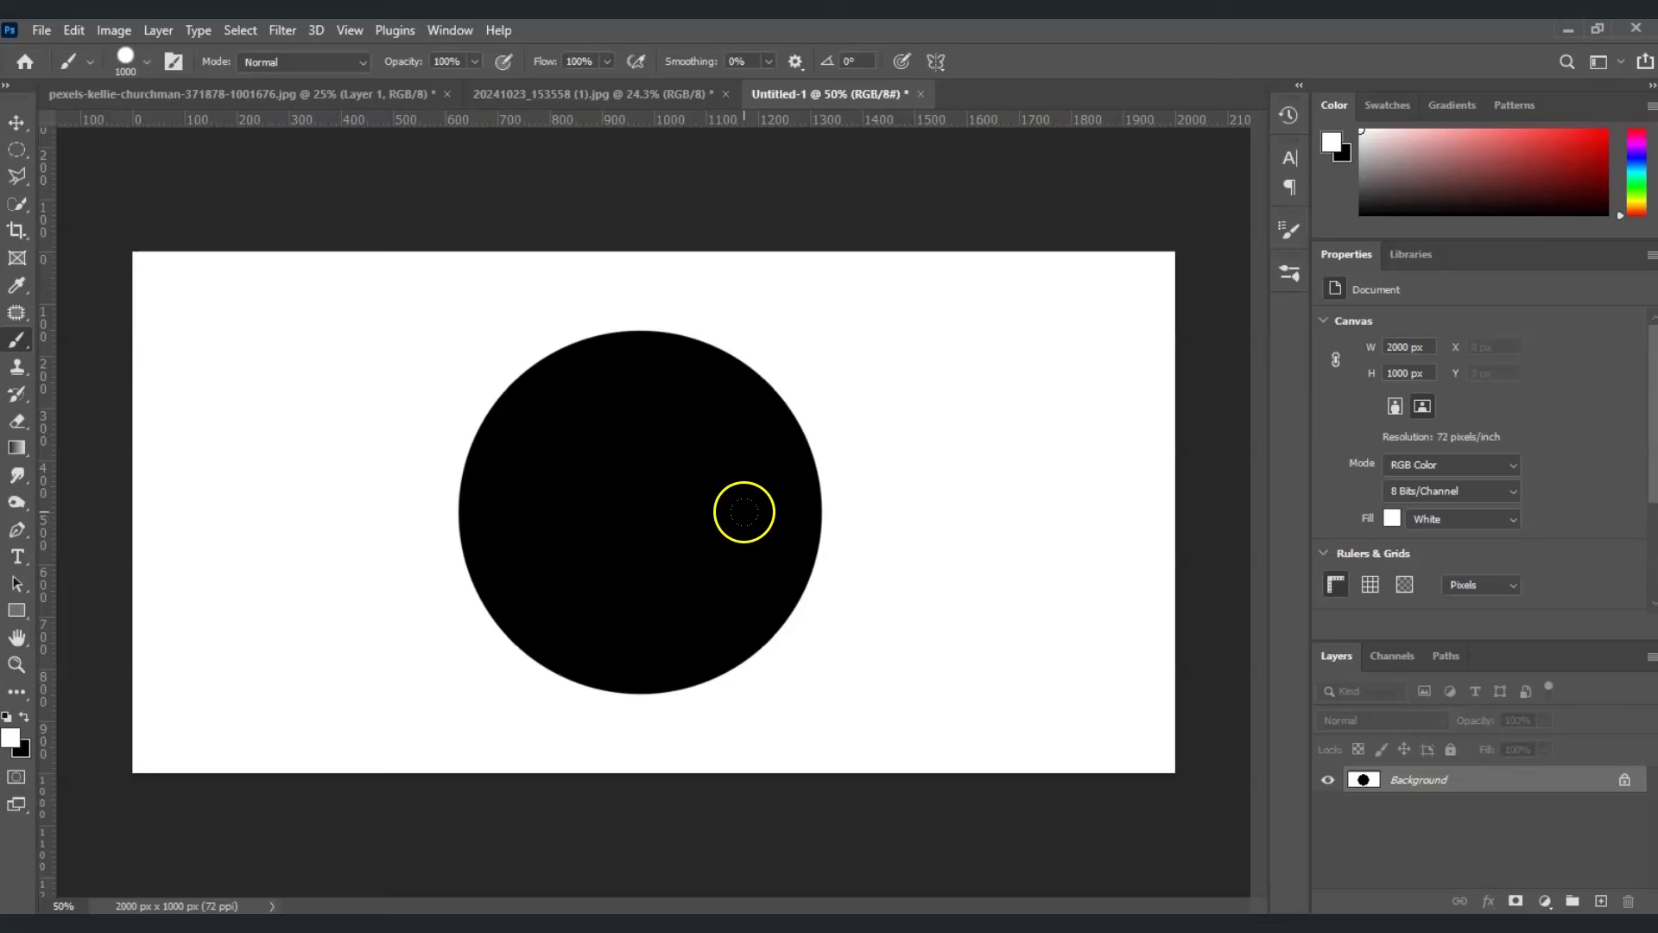
{"action": "left_click", "coordinate": [745, 512]}
{"action": "left_click", "coordinate": [16, 122]}
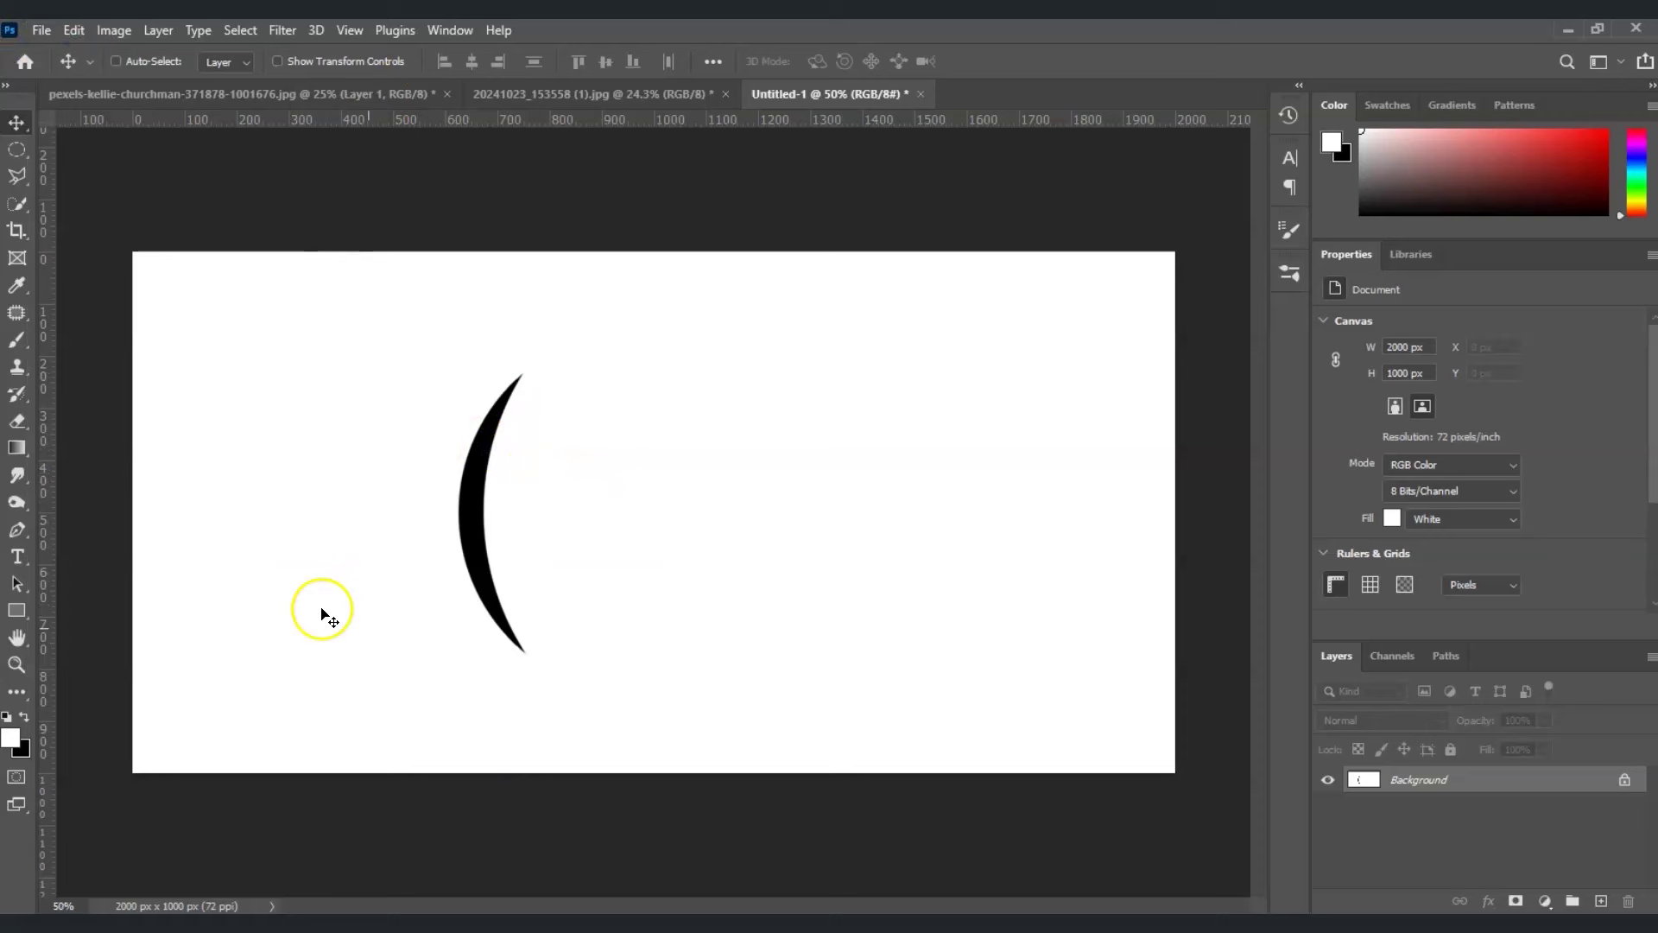
- Define the crescent as a brush preset named 'grass' and return to the baby-on-grass photo
{"action": "left_click", "coordinate": [73, 31]}
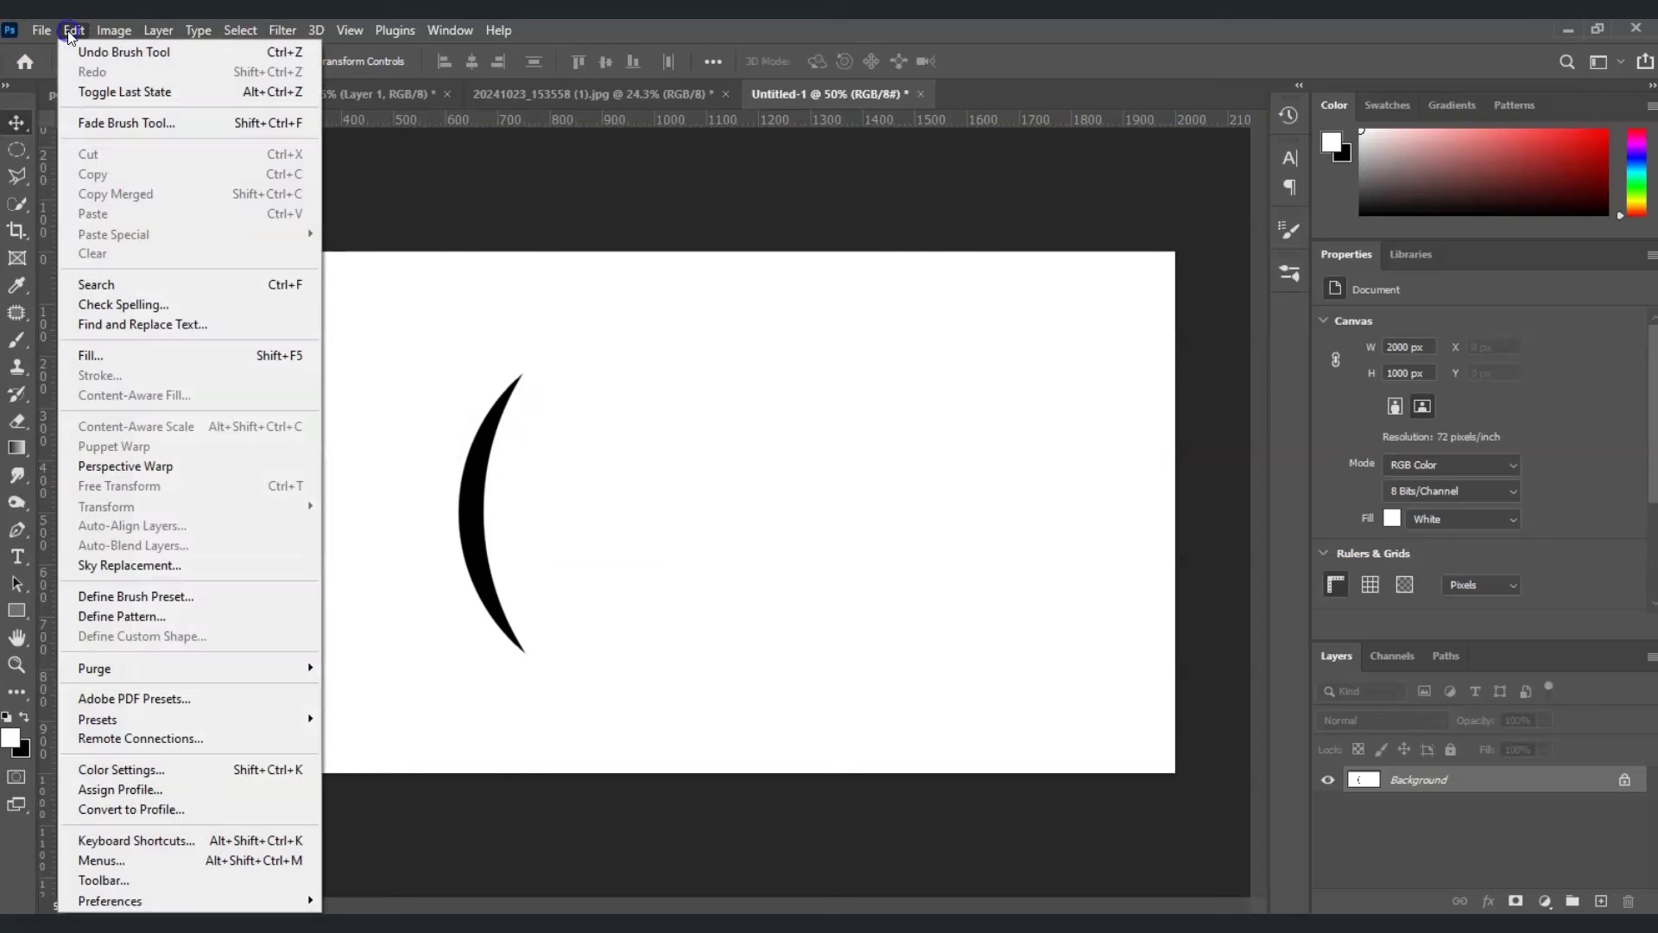
{"action": "left_click", "coordinate": [212, 598]}
{"action": "left_click_drag", "start_coordinate": [277, 326], "coordinate": [504, 318]}
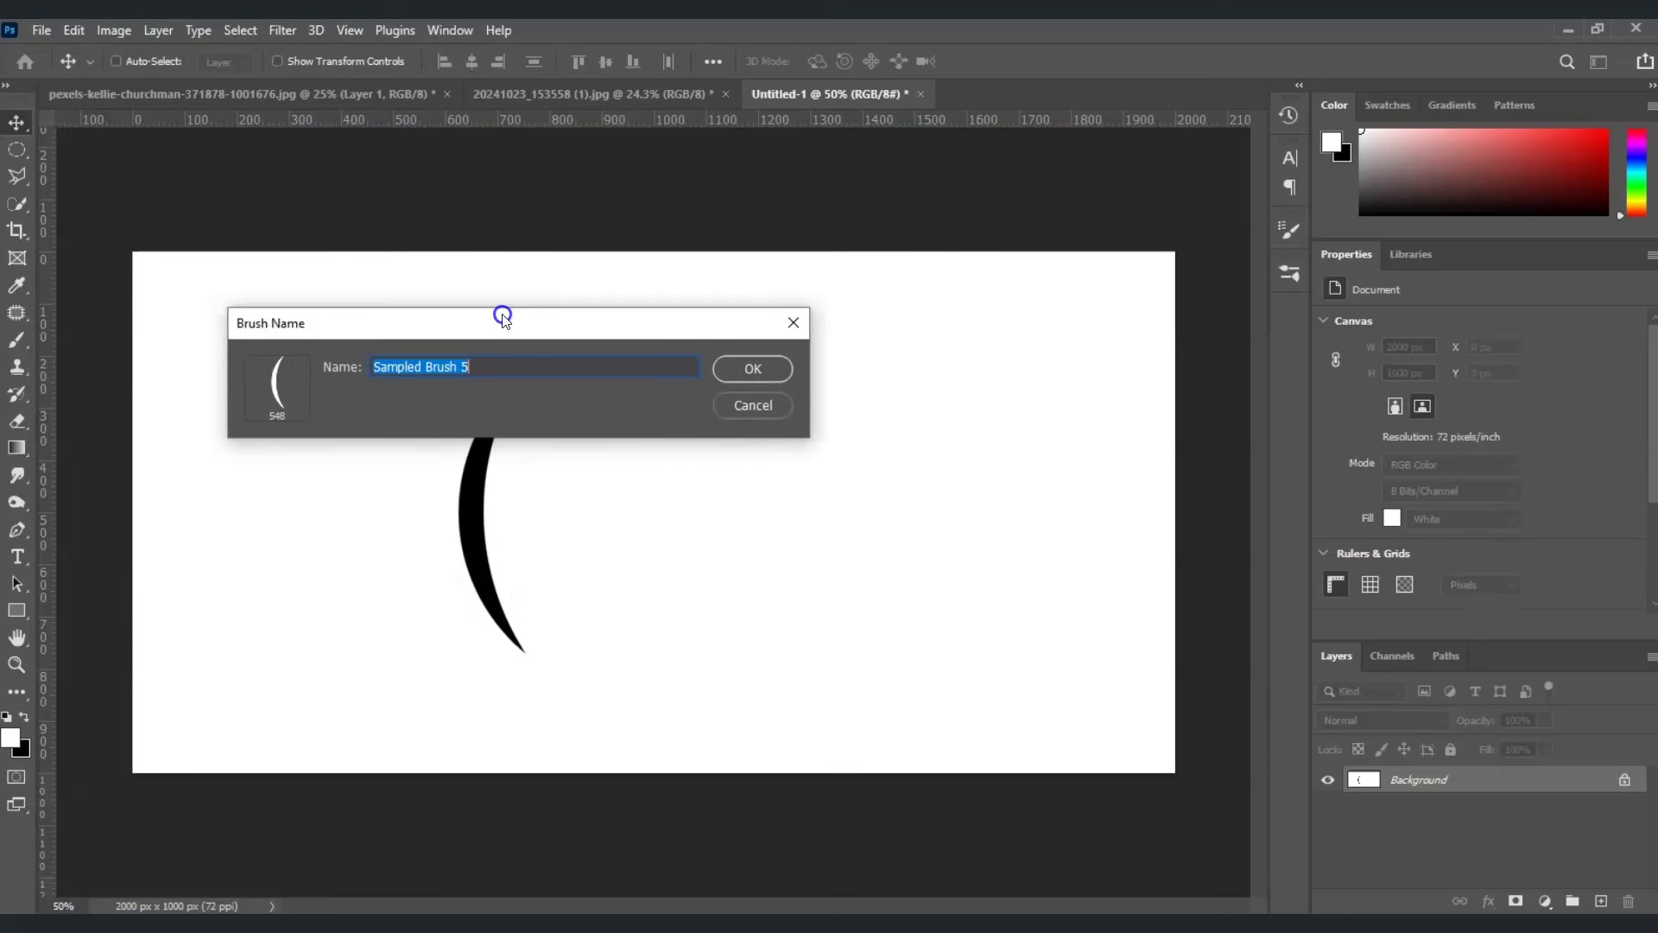
{"action": "type", "text": "grass"}
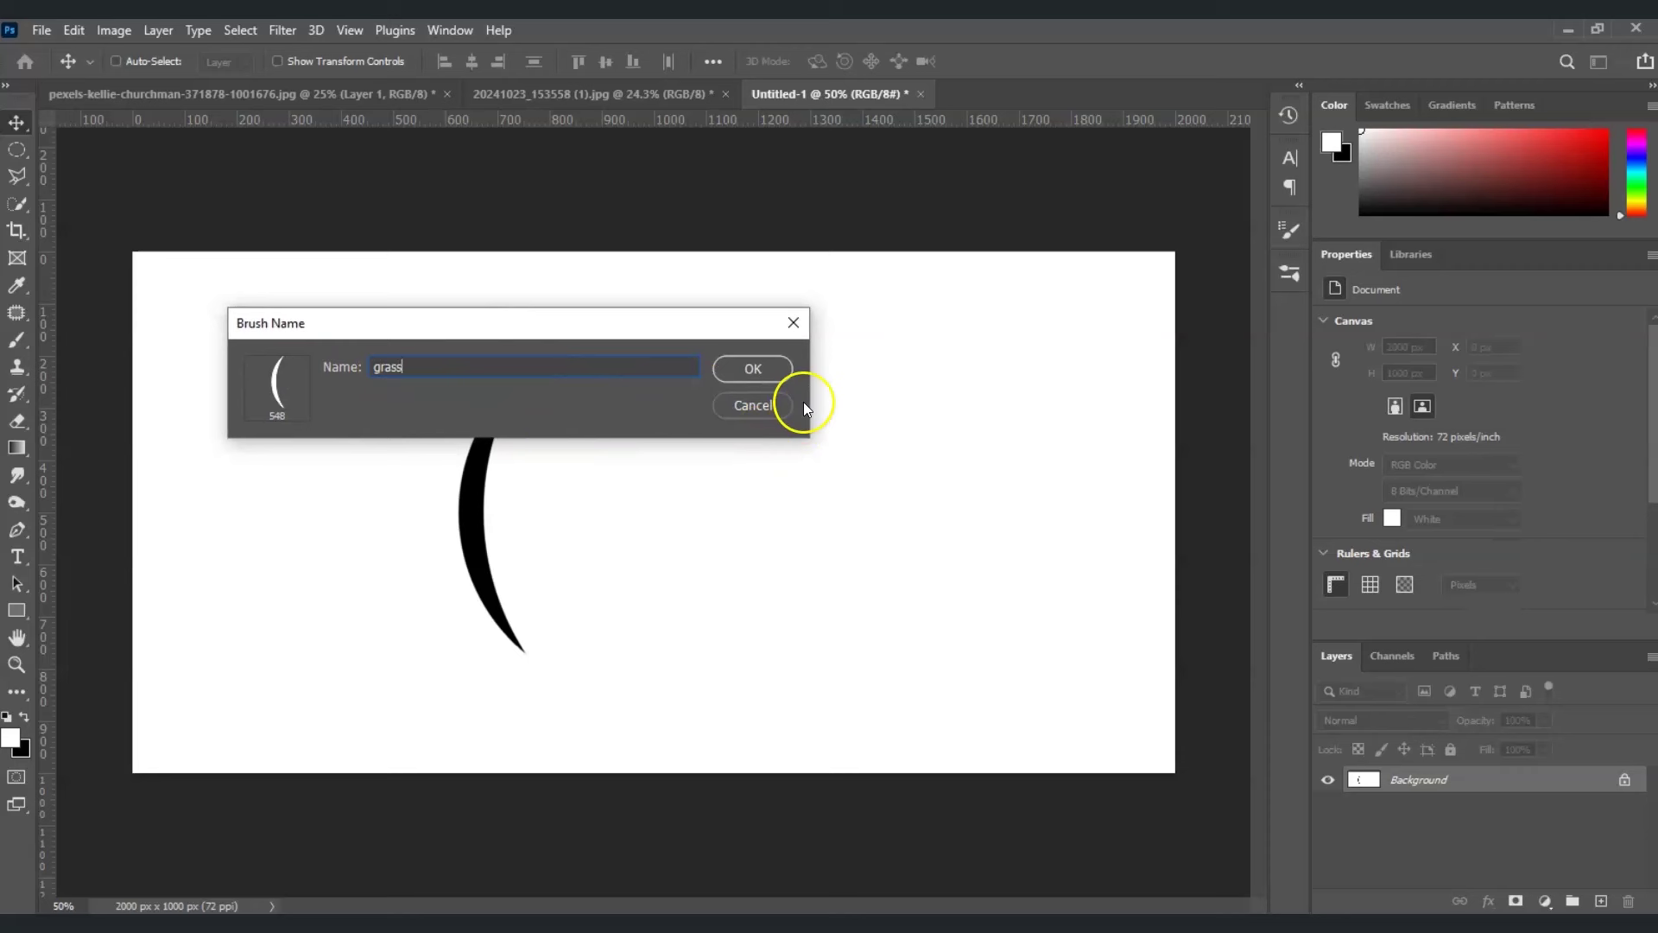
{"action": "left_click", "coordinate": [773, 373]}
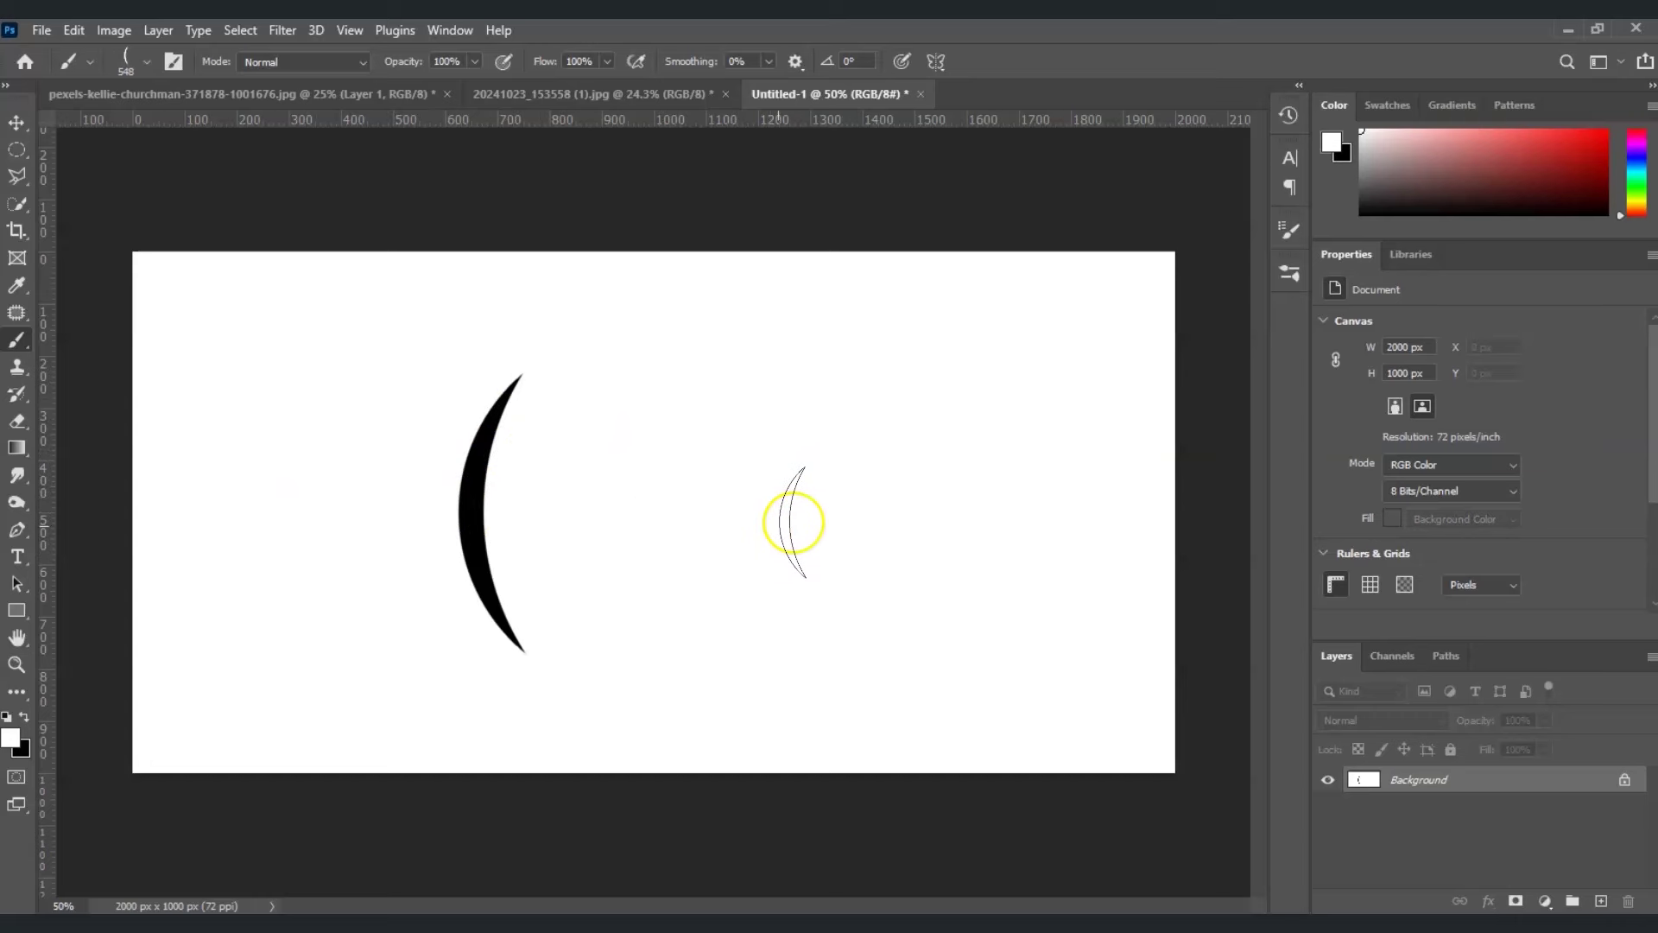
{"action": "left_click", "coordinate": [206, 92]}
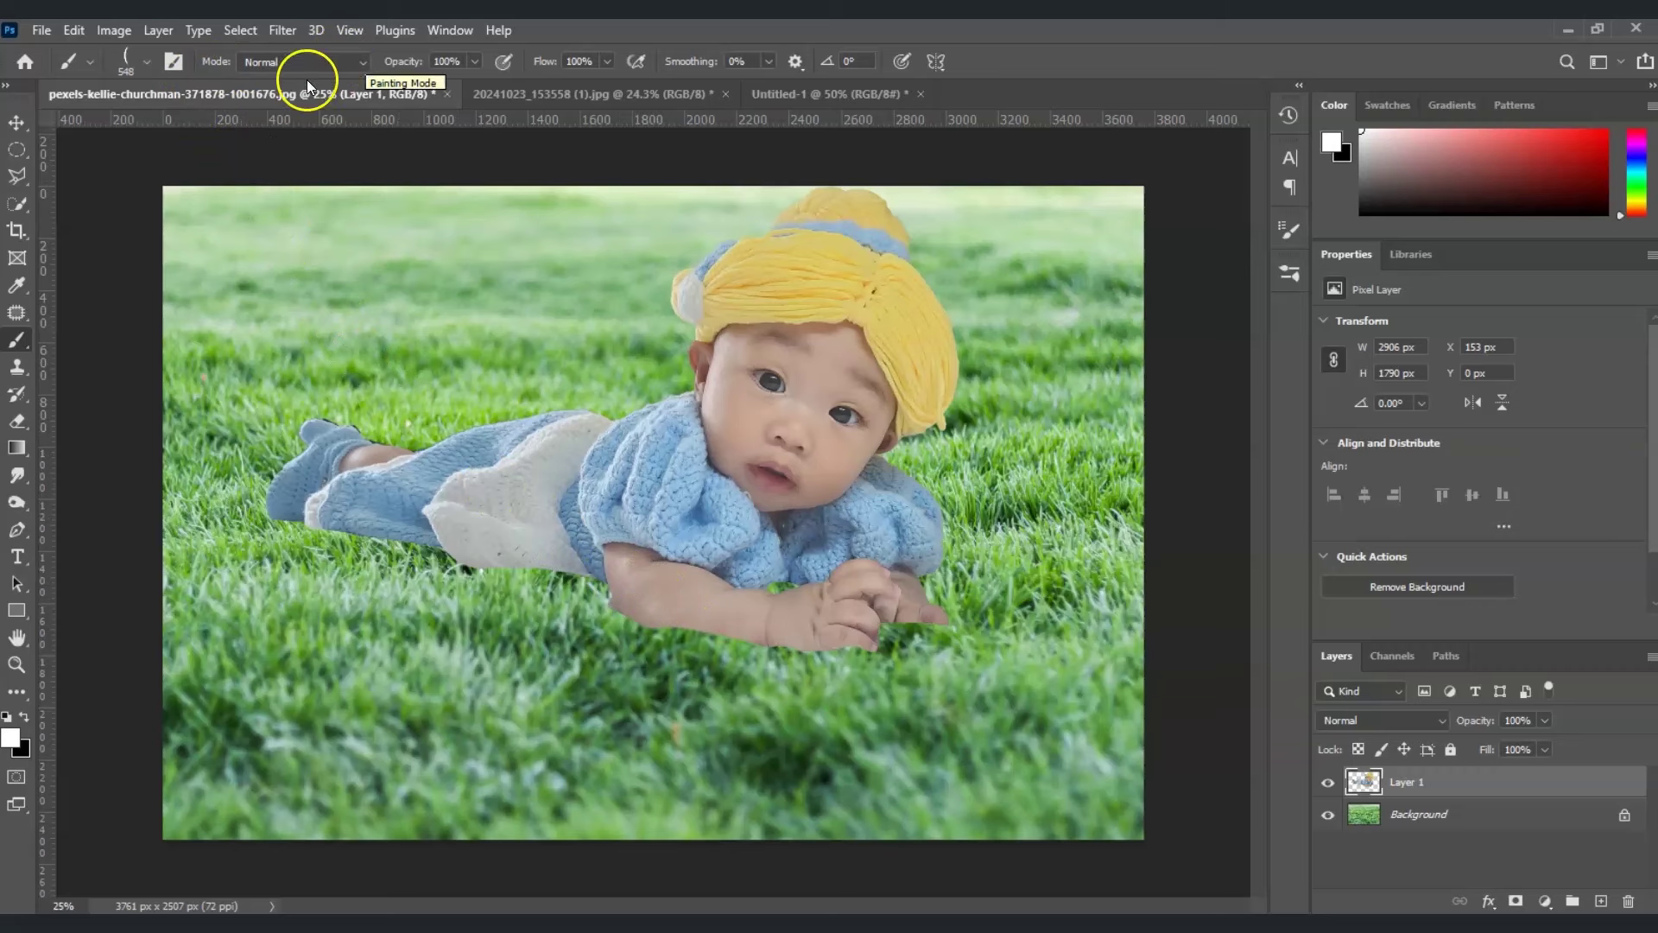
- Give the grass brush 80% spacing, 60% size jitter and 100% angle jitter
{"action": "left_click", "coordinate": [173, 62]}
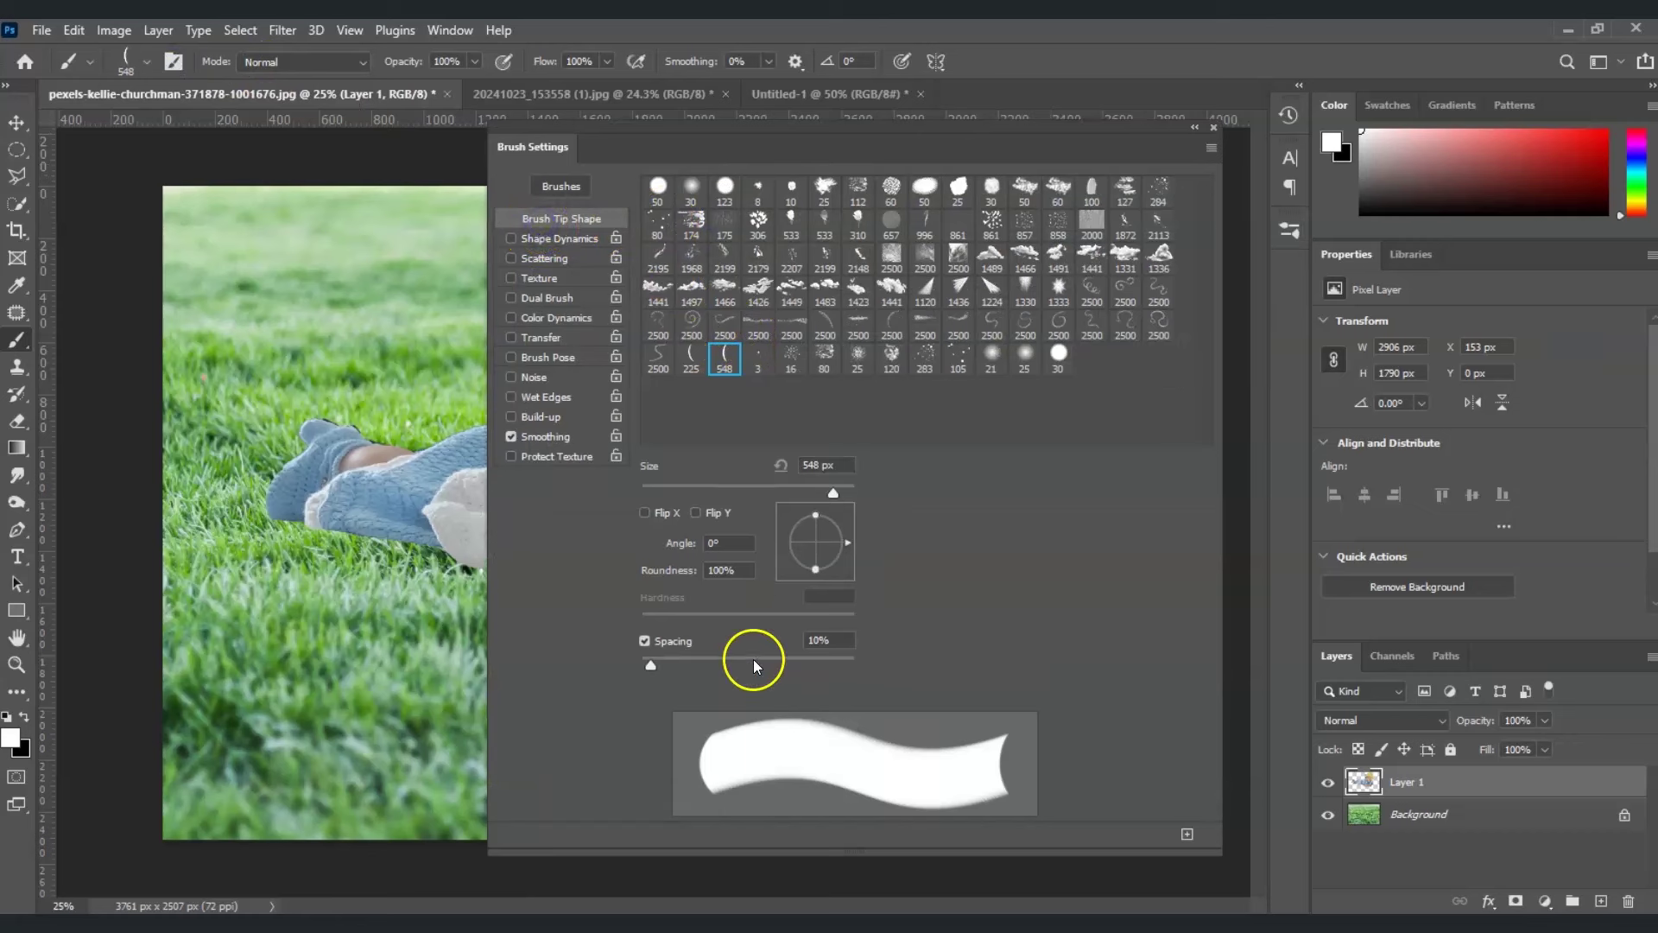
{"action": "left_click_drag", "start_coordinate": [651, 666], "coordinate": [727, 677]}
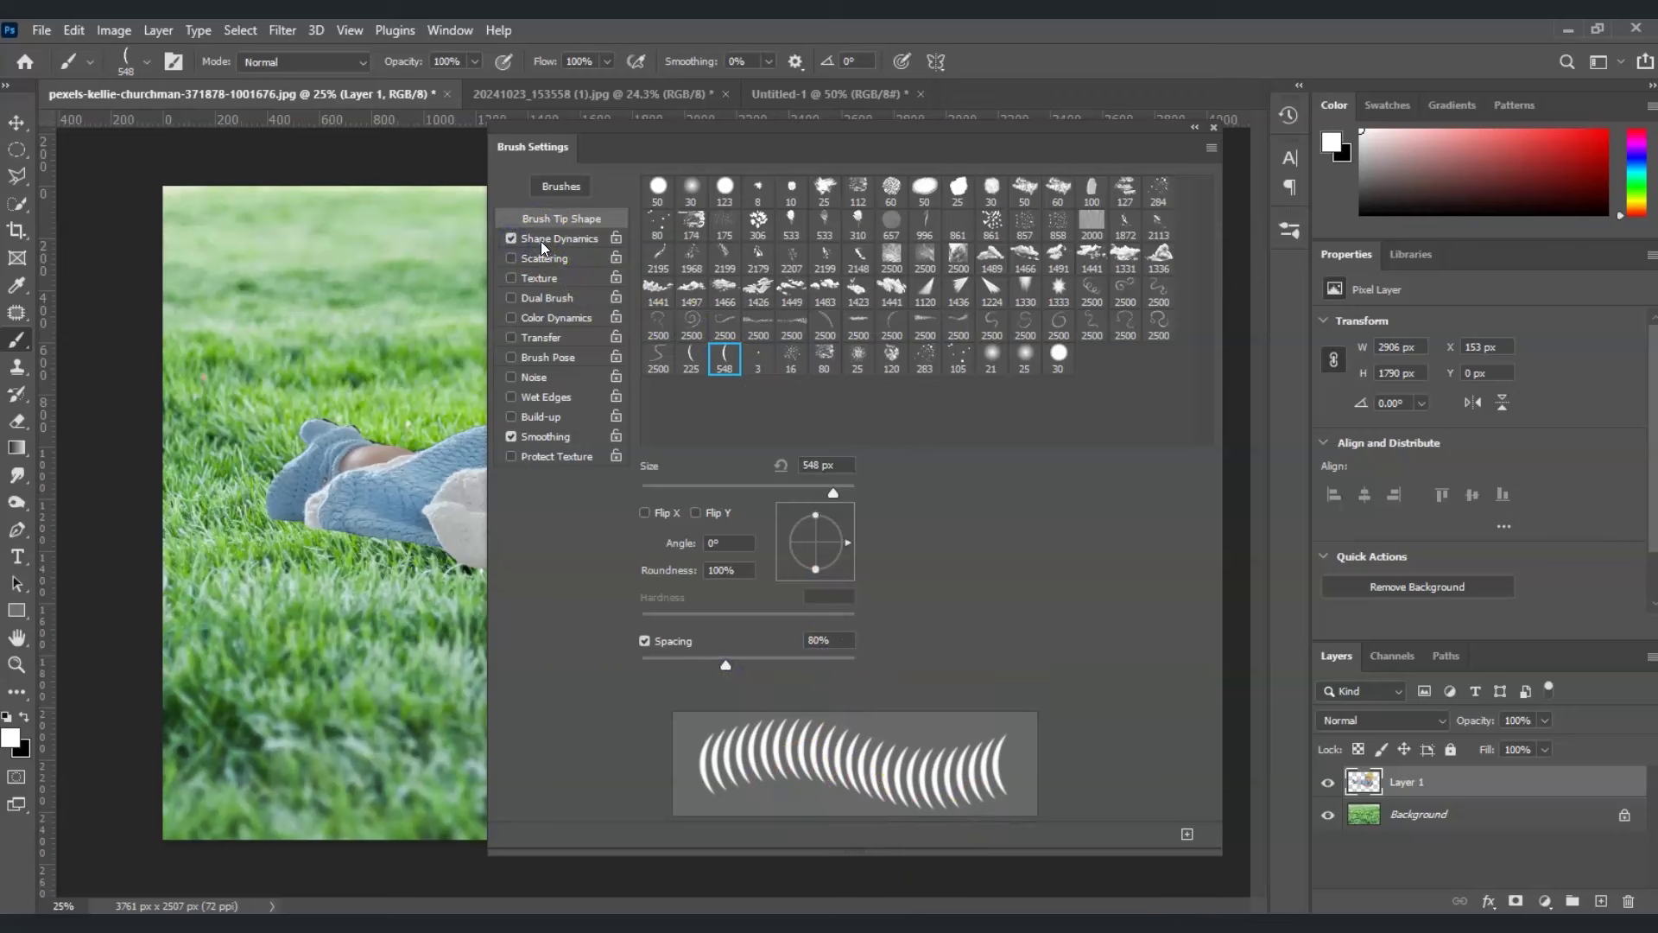
{"action": "left_click", "coordinate": [548, 240]}
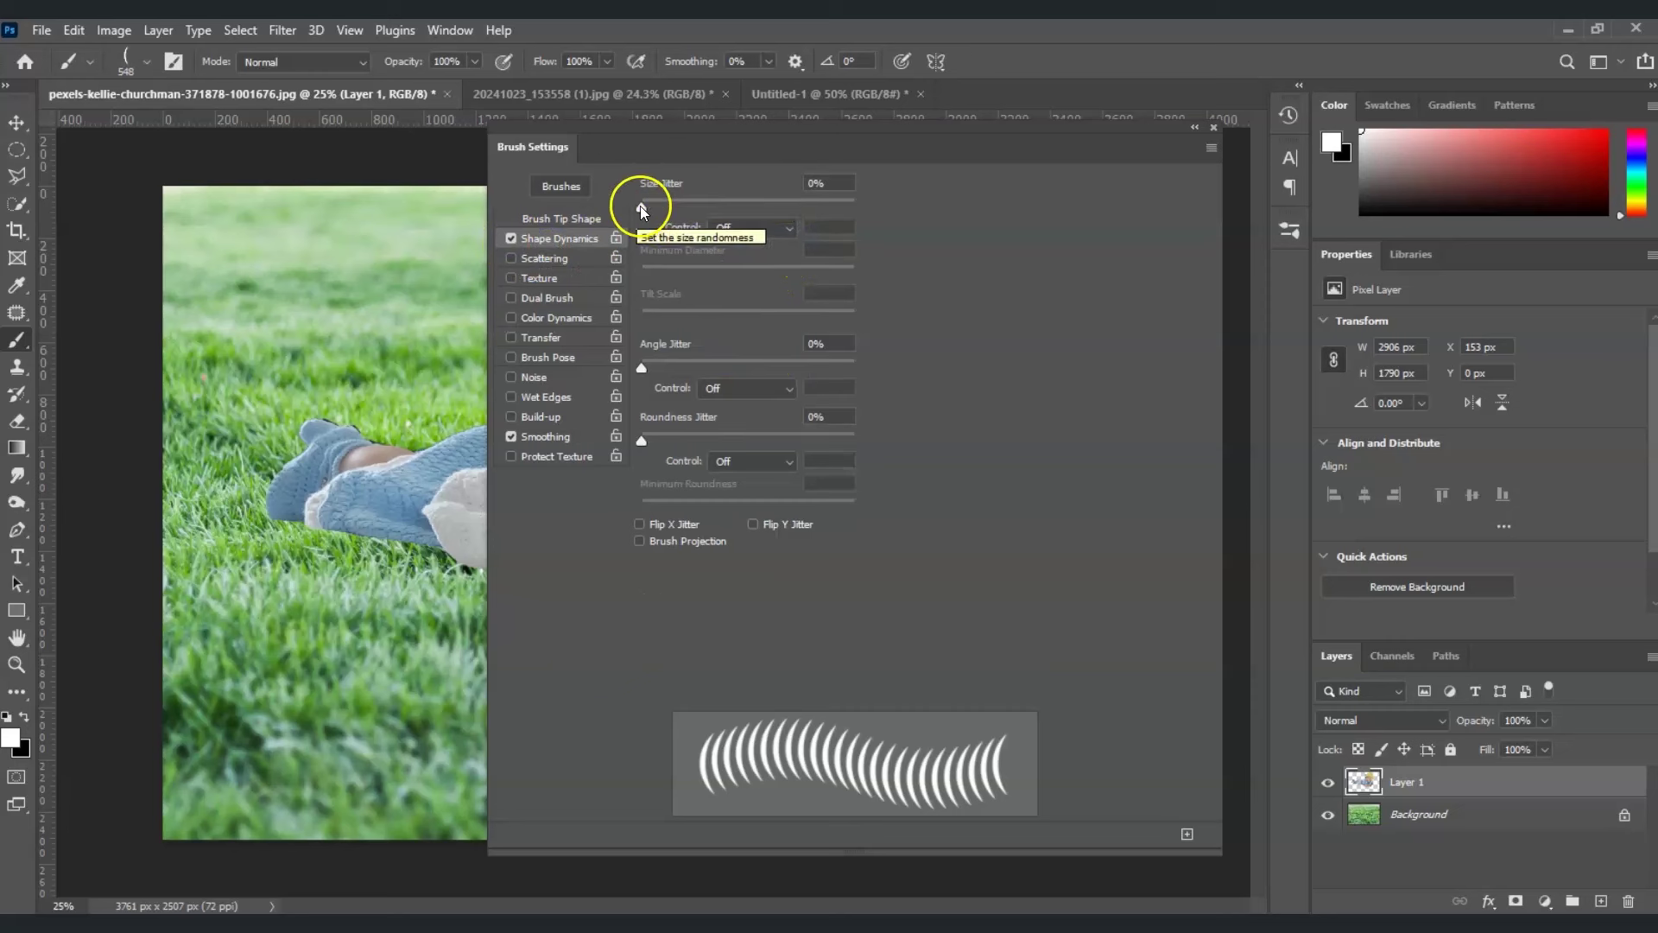
{"action": "left_click_drag", "start_coordinate": [641, 208], "coordinate": [769, 219]}
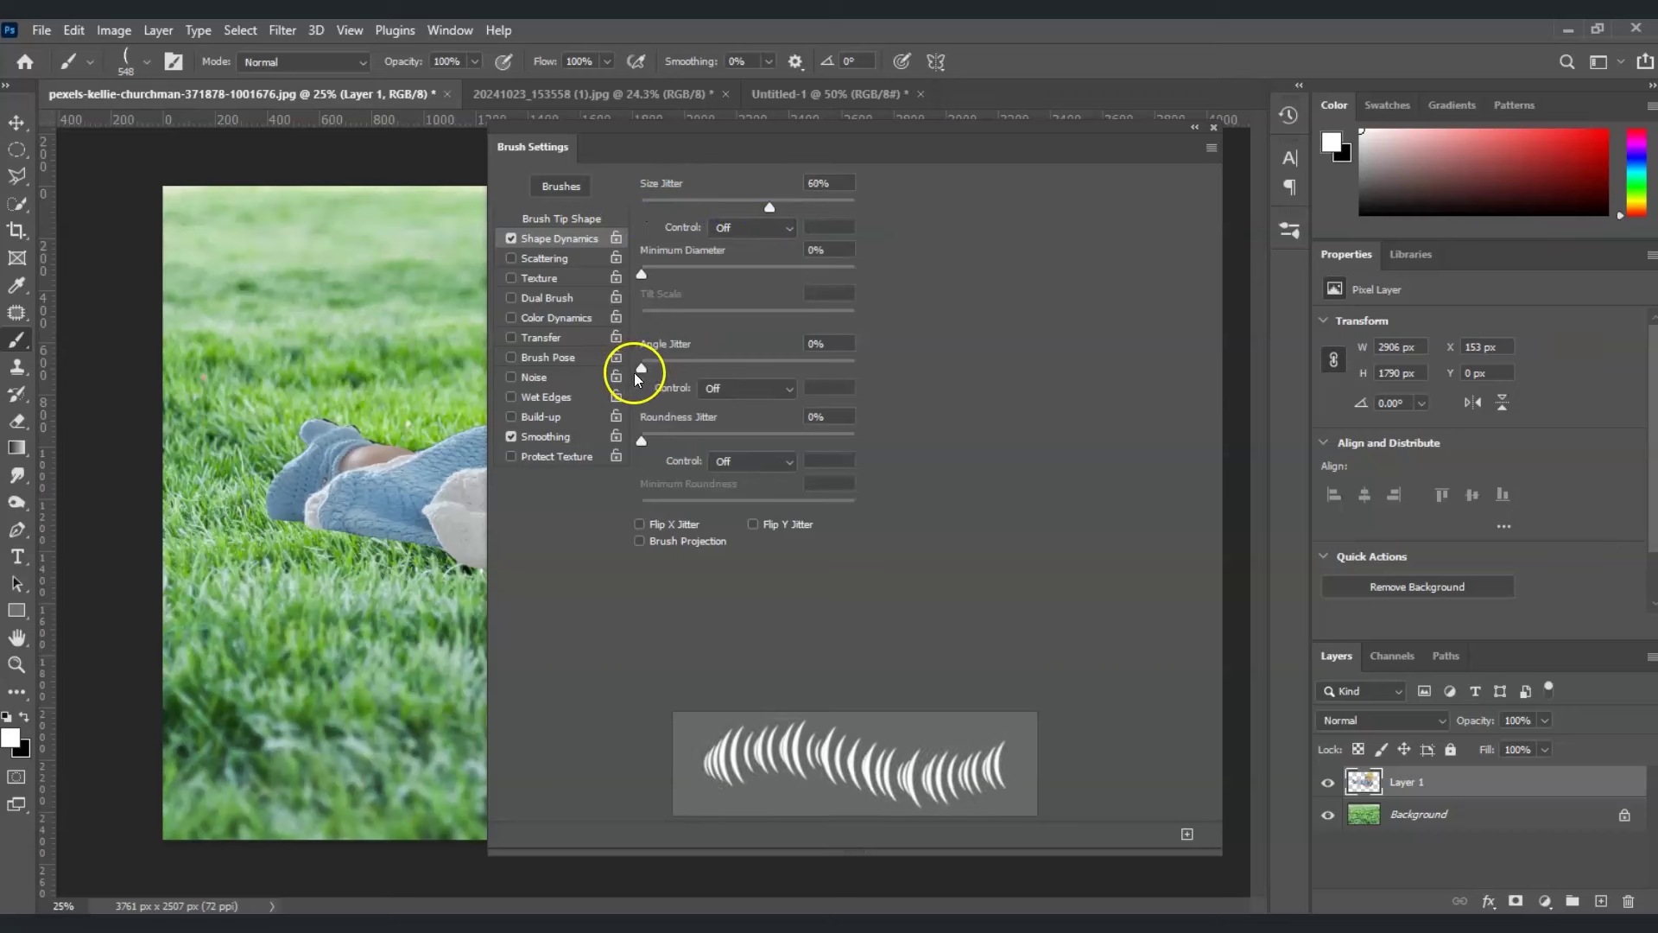
{"action": "left_click_drag", "start_coordinate": [637, 378], "coordinate": [891, 383]}
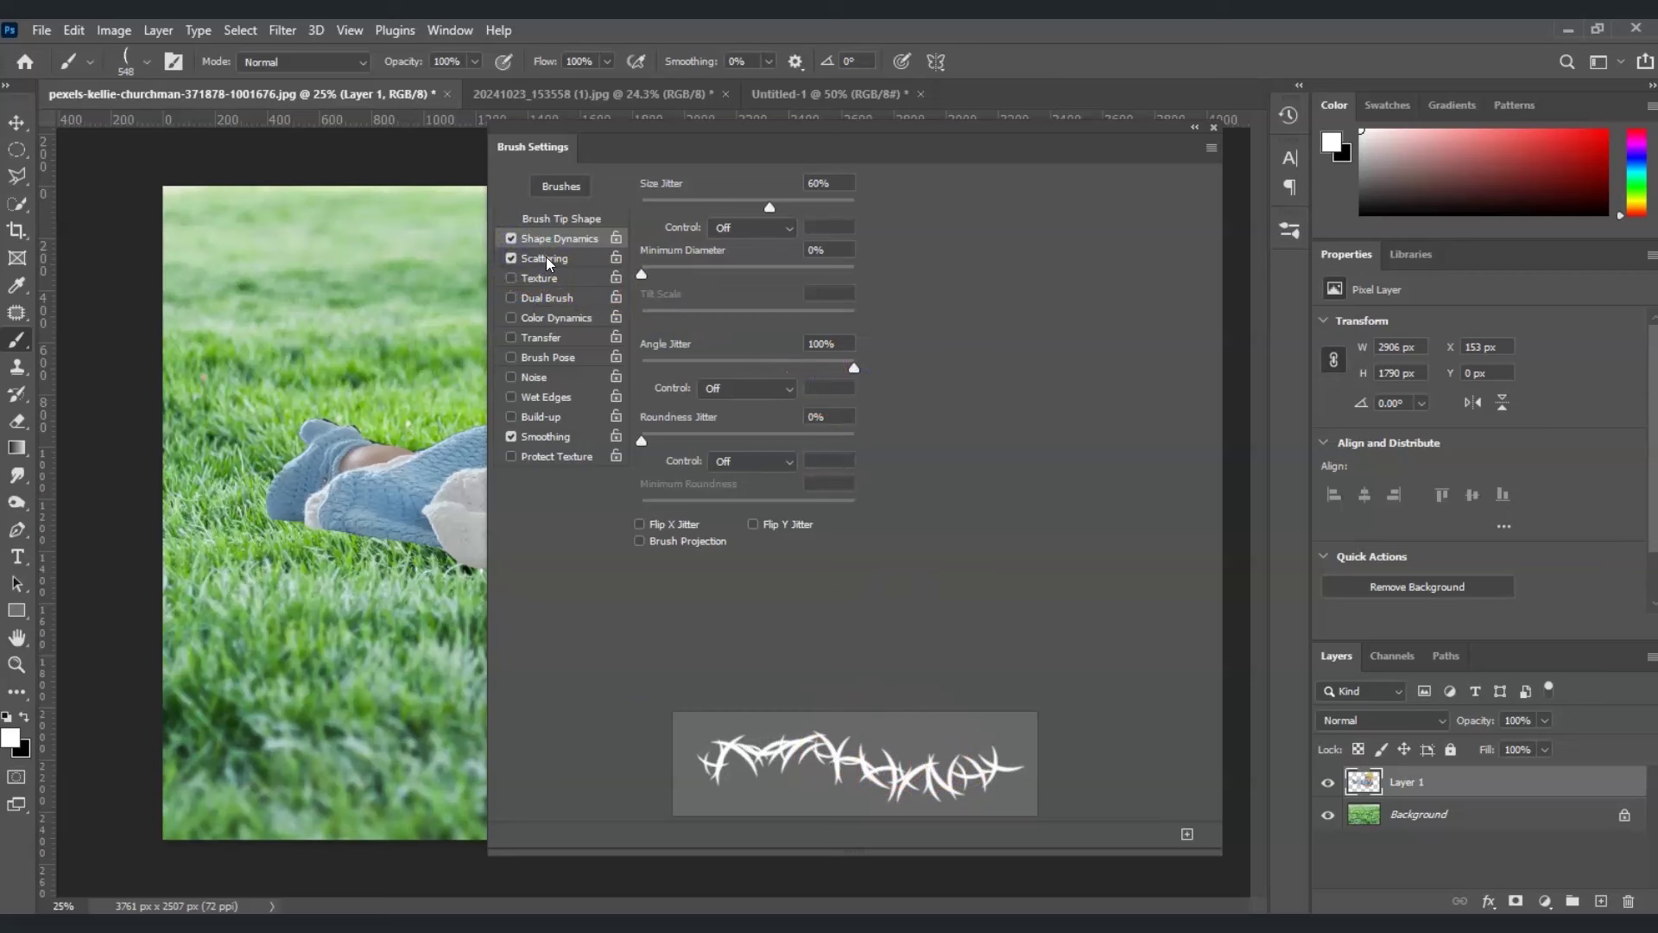
- Set the grass brush scattering to 83% with a count of 4
{"action": "left_click", "coordinate": [548, 261]}
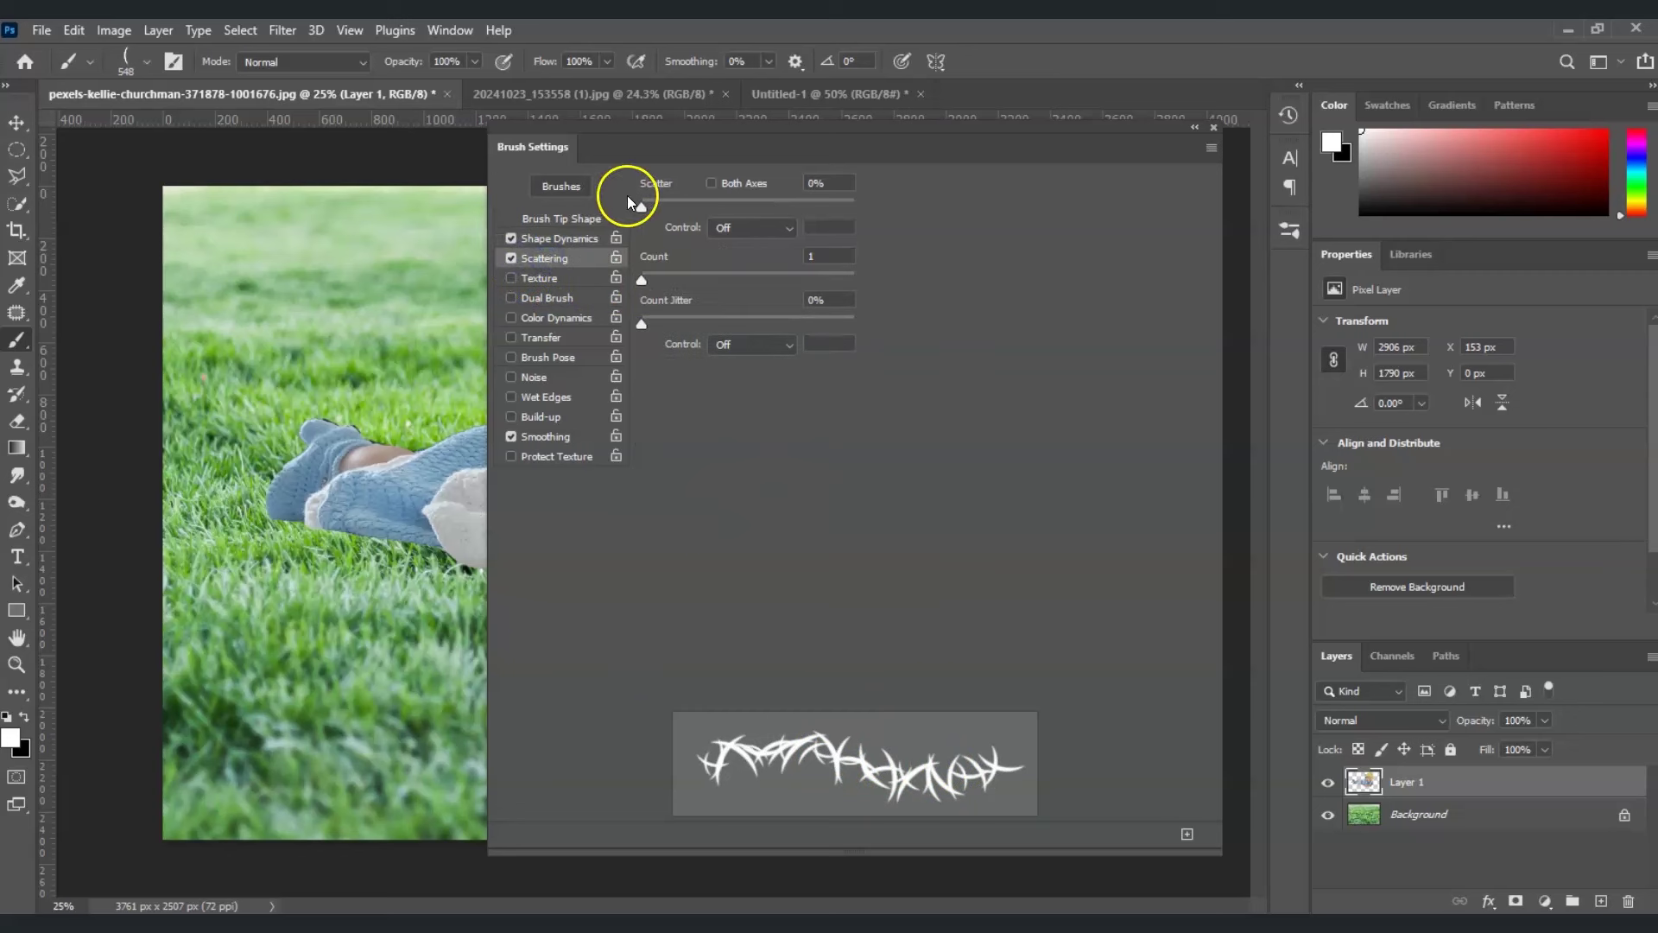
{"action": "mouse_move", "coordinate": [640, 208]}
{"action": "left_mouse_down"}
{"action": "mouse_move", "coordinate": [674, 211]}
{"action": "mouse_move", "coordinate": [660, 211]}
{"action": "left_mouse_up"}
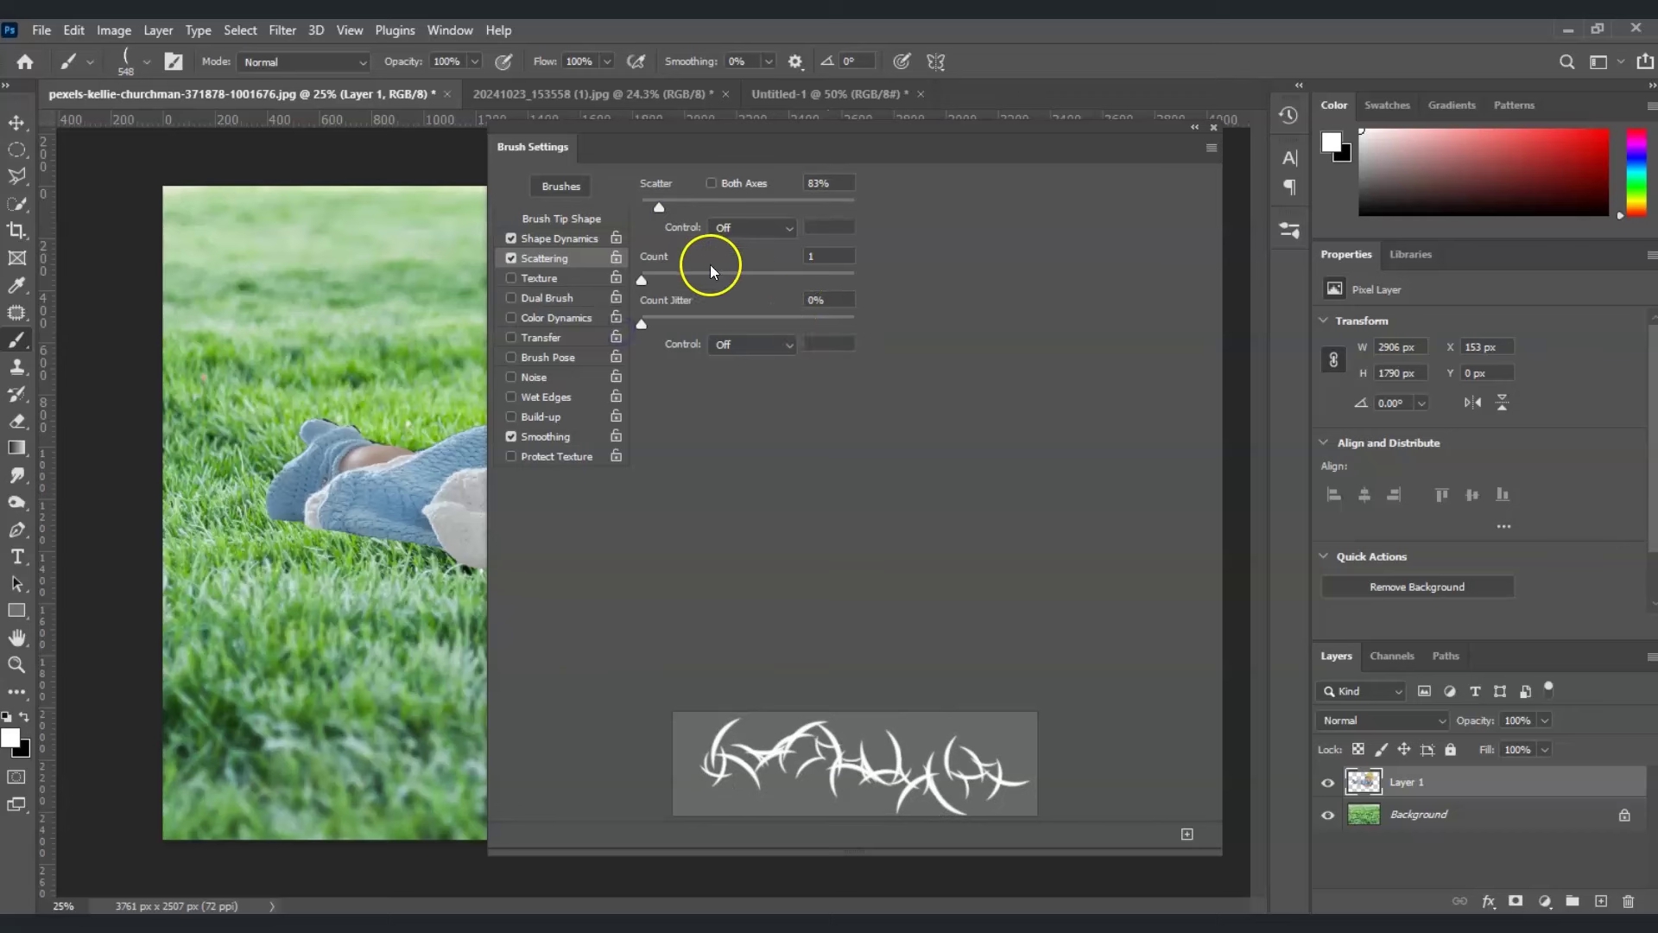
{"action": "left_click_drag", "start_coordinate": [643, 278], "coordinate": [680, 278]}
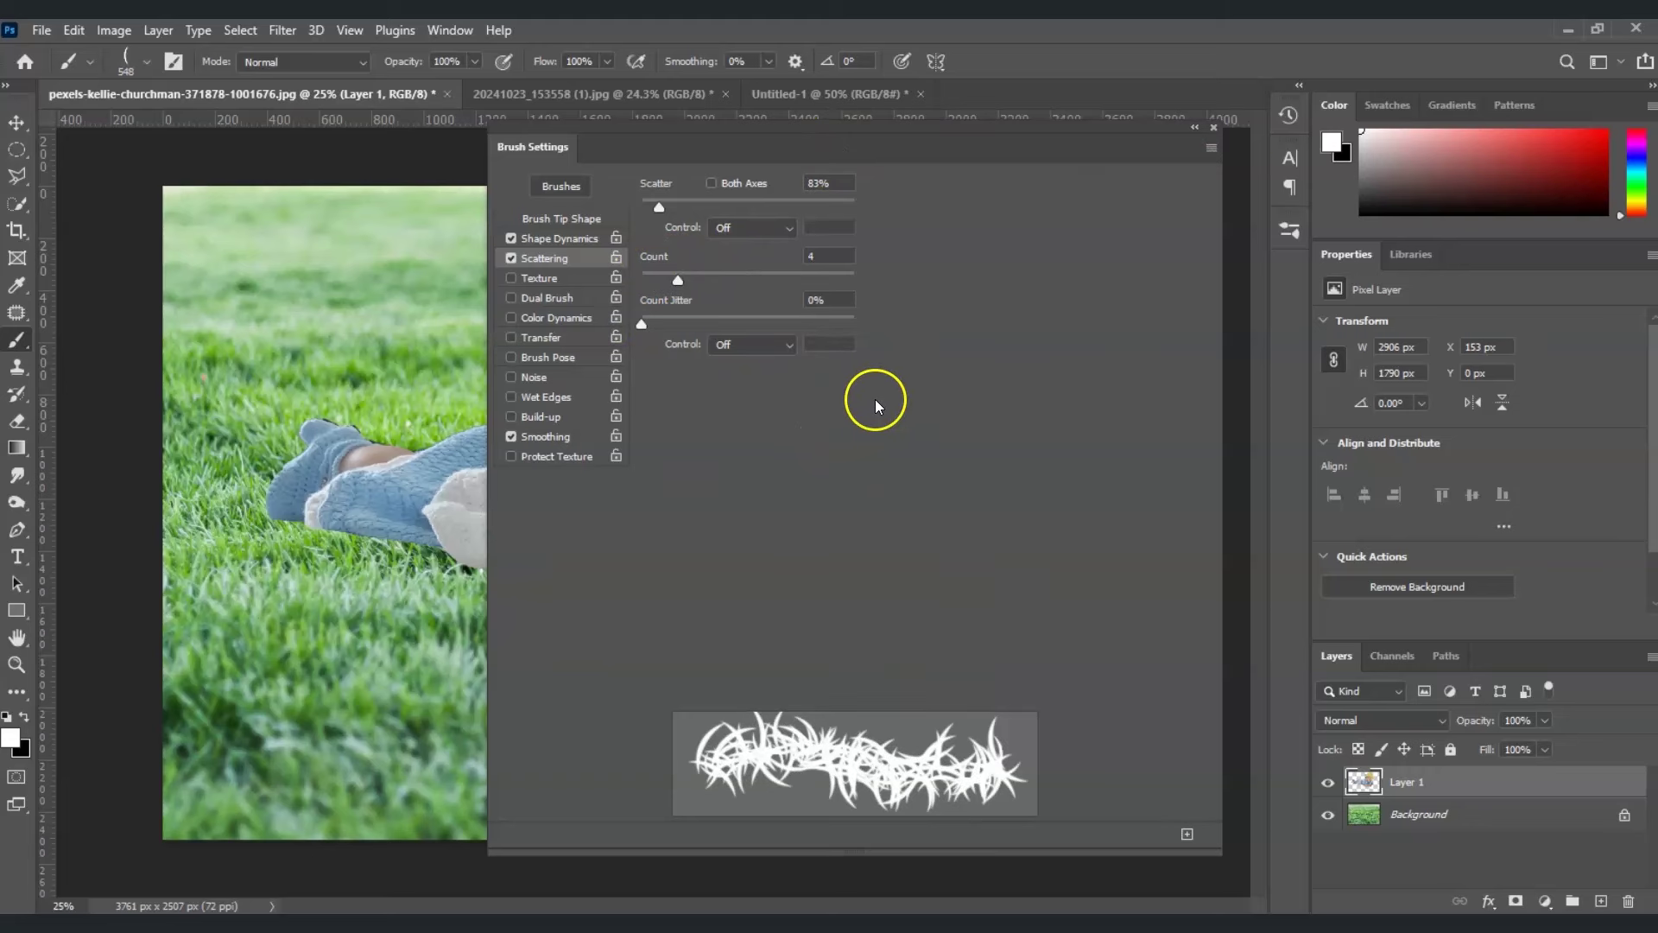
- Mask Layer 1 and paint black grass blades over the baby's lower body, then select Background
{"action": "left_click", "coordinate": [1214, 130]}
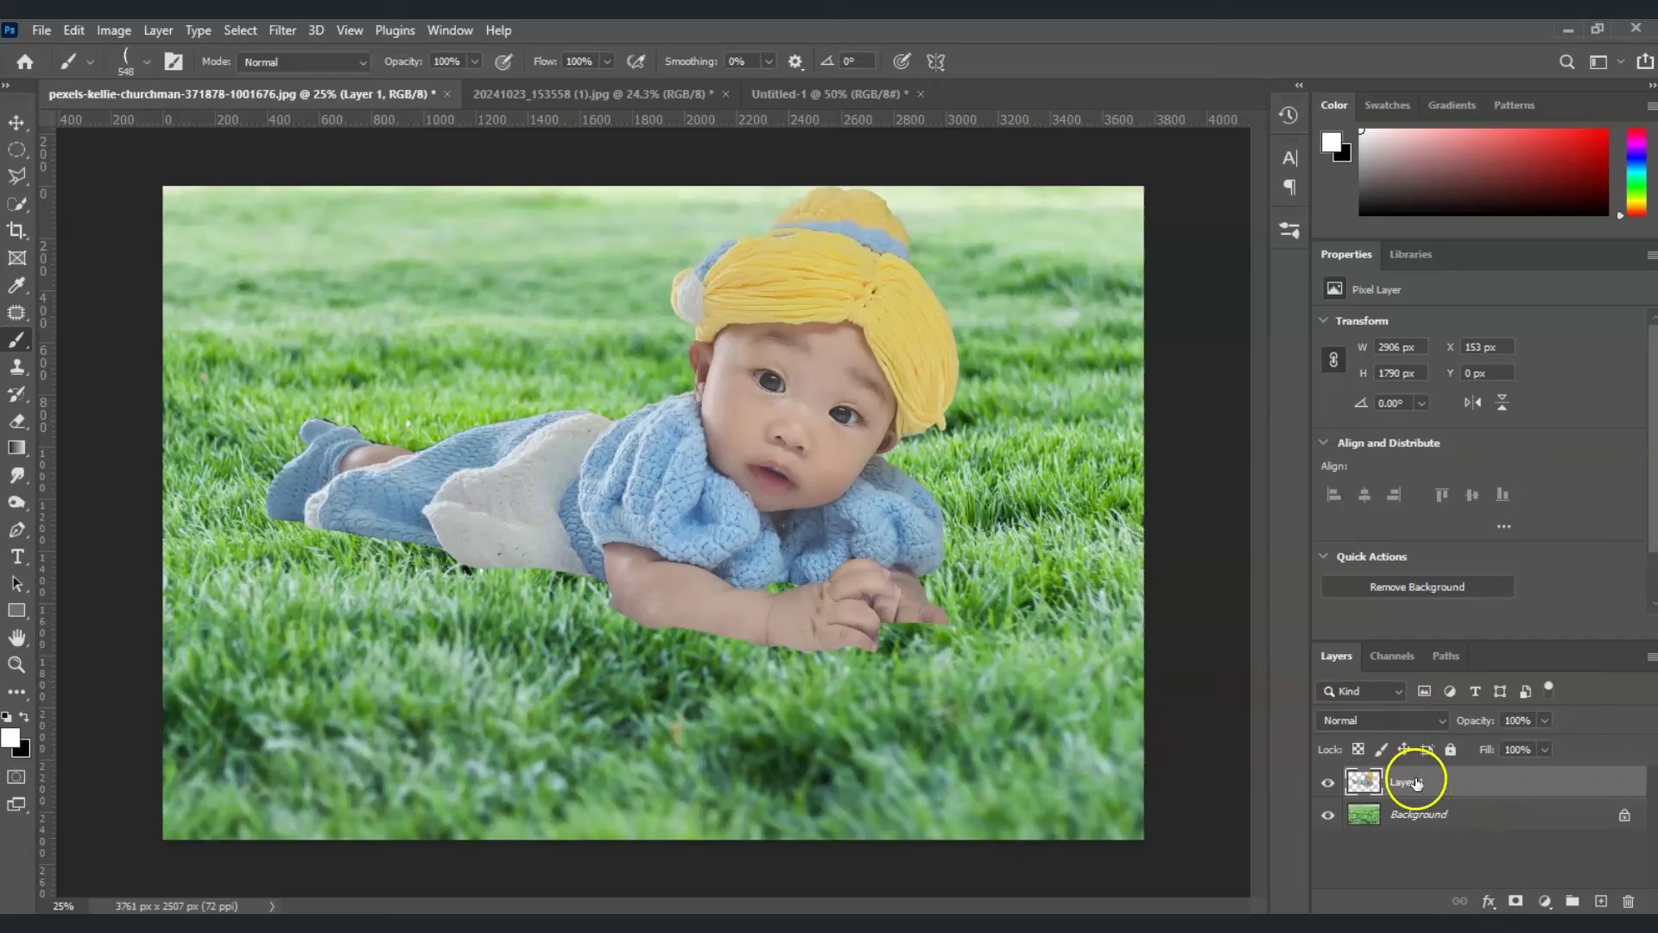
{"action": "left_click", "coordinate": [1517, 901]}
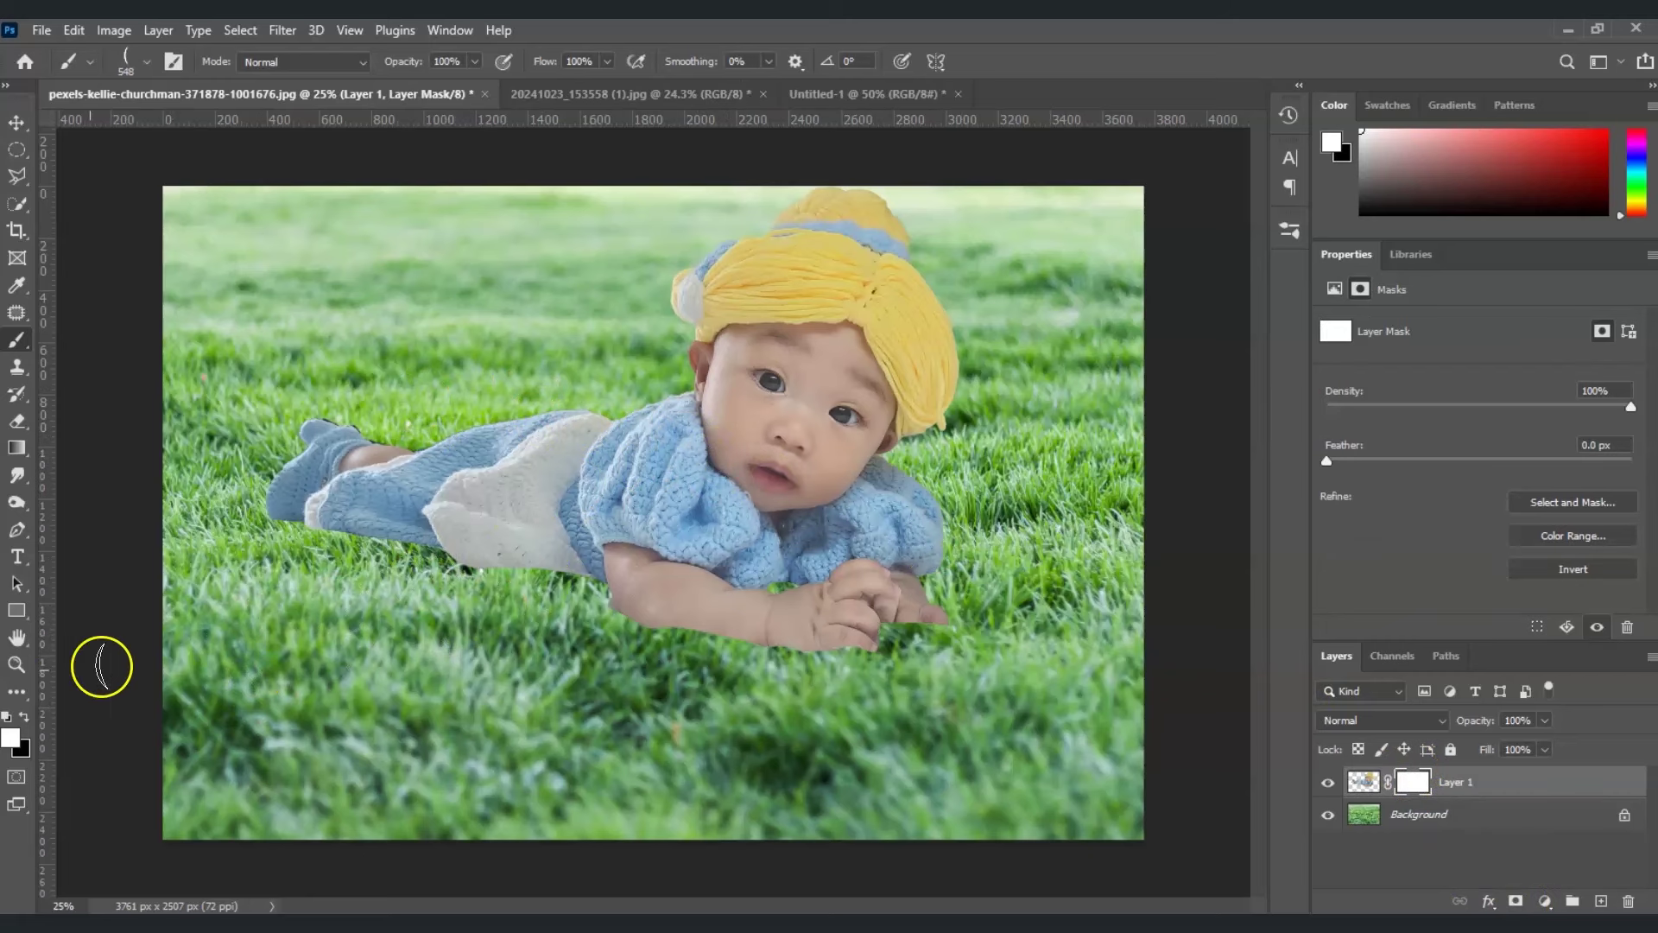
{"action": "left_click", "coordinate": [25, 722]}
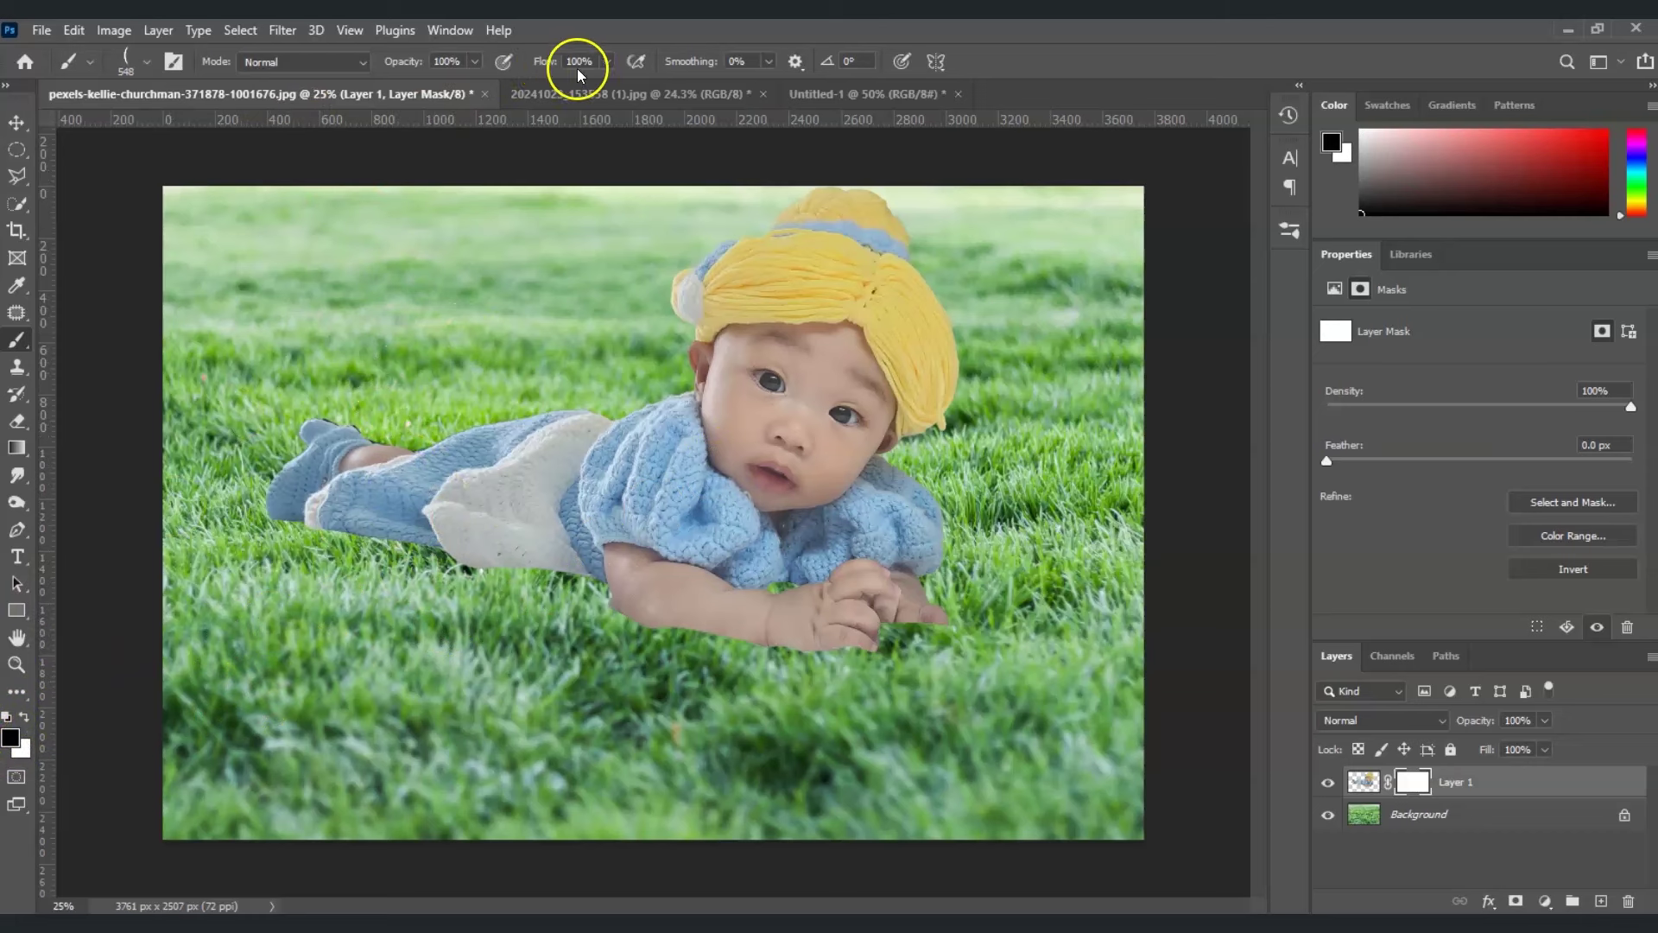
{"action": "key", "text": "bracketleft"}
{"action": "key", "text": "bracketleft"}
{"action": "key", "text": "bracketleft"}
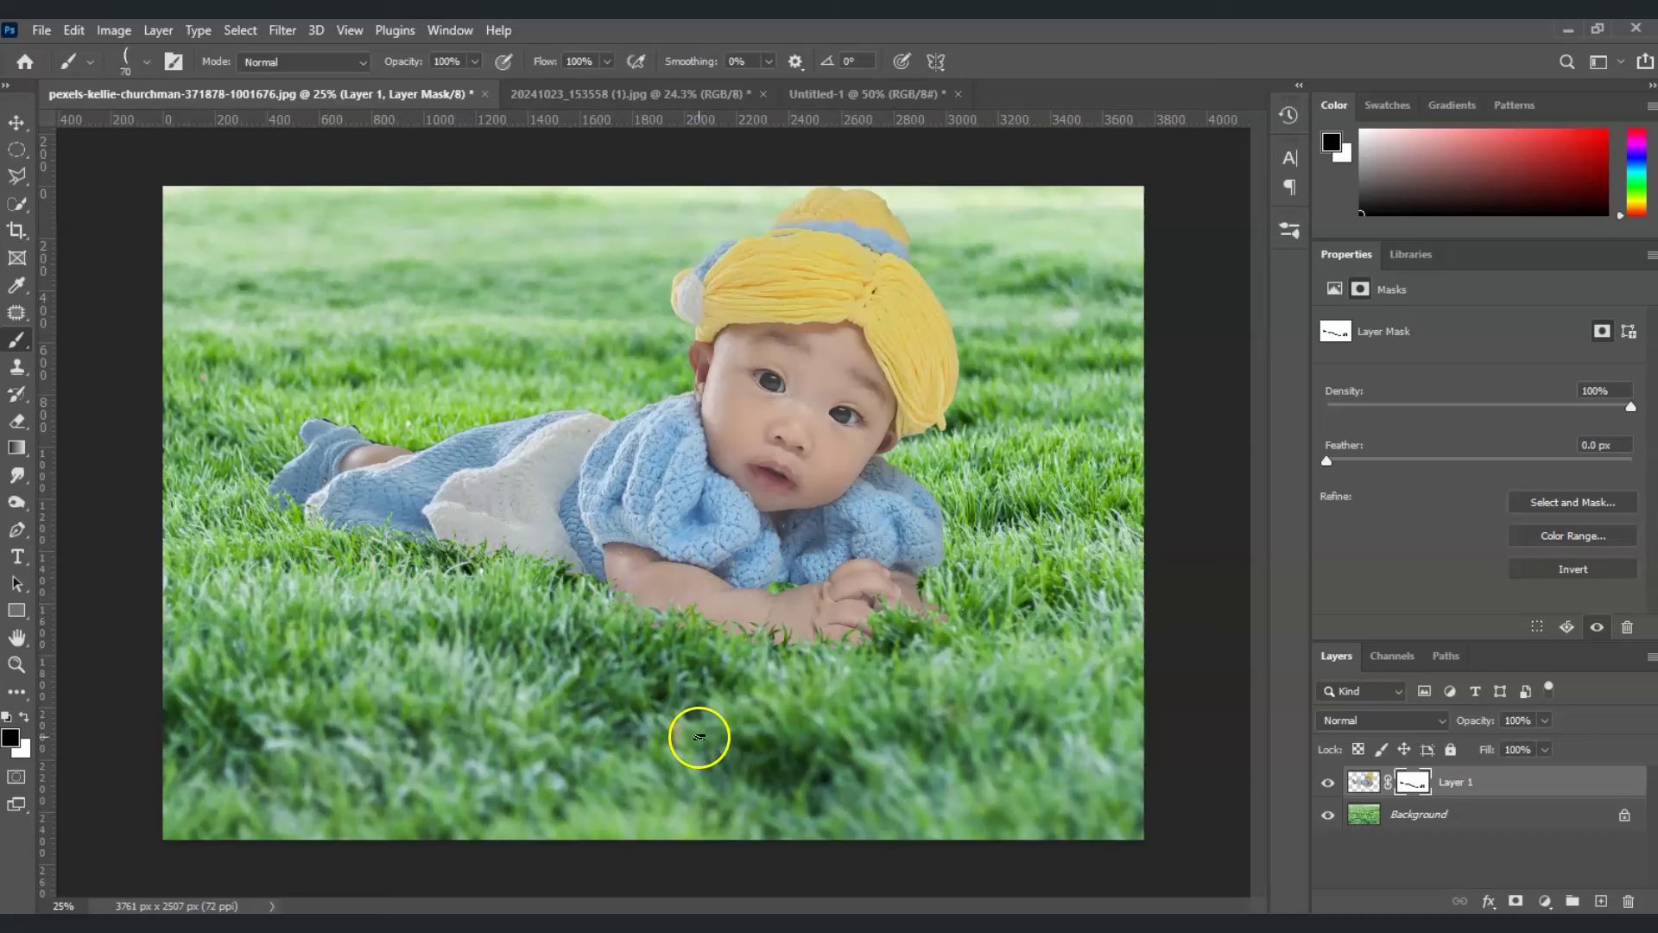
{"action": "left_click", "coordinate": [1538, 812]}
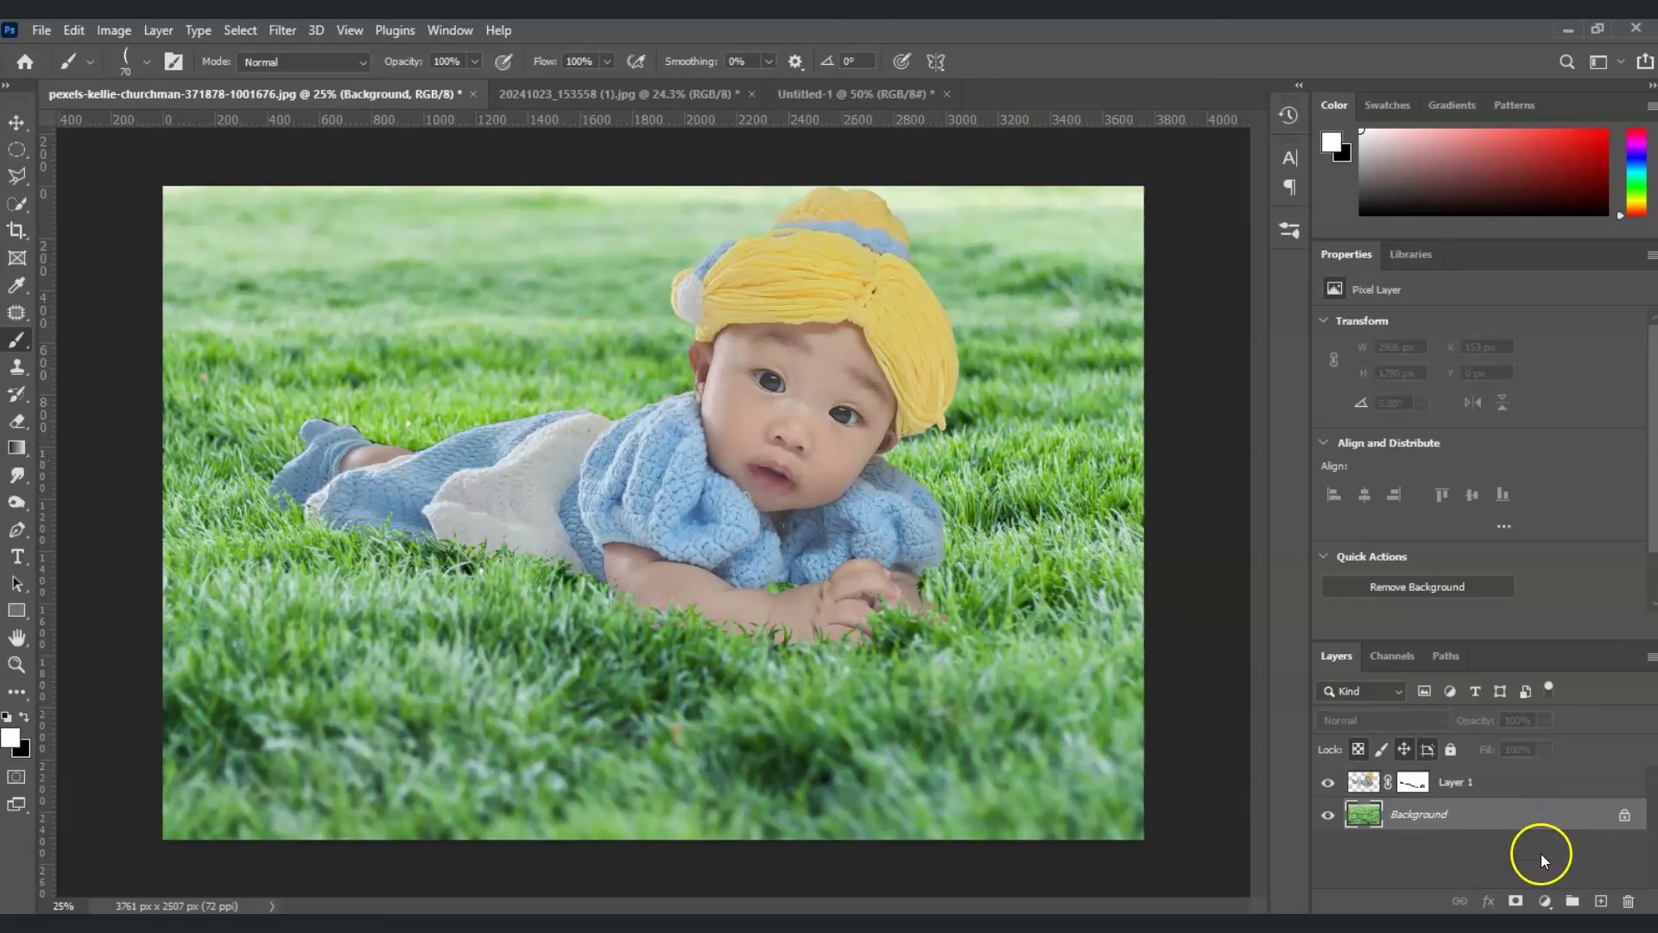
- Add a Color Balance layer above Layer 1 with midtones Magenta–Green +20 and Yellow–Blue -6
{"action": "left_click", "coordinate": [1542, 903]}
{"action": "left_click", "coordinate": [1545, 796]}
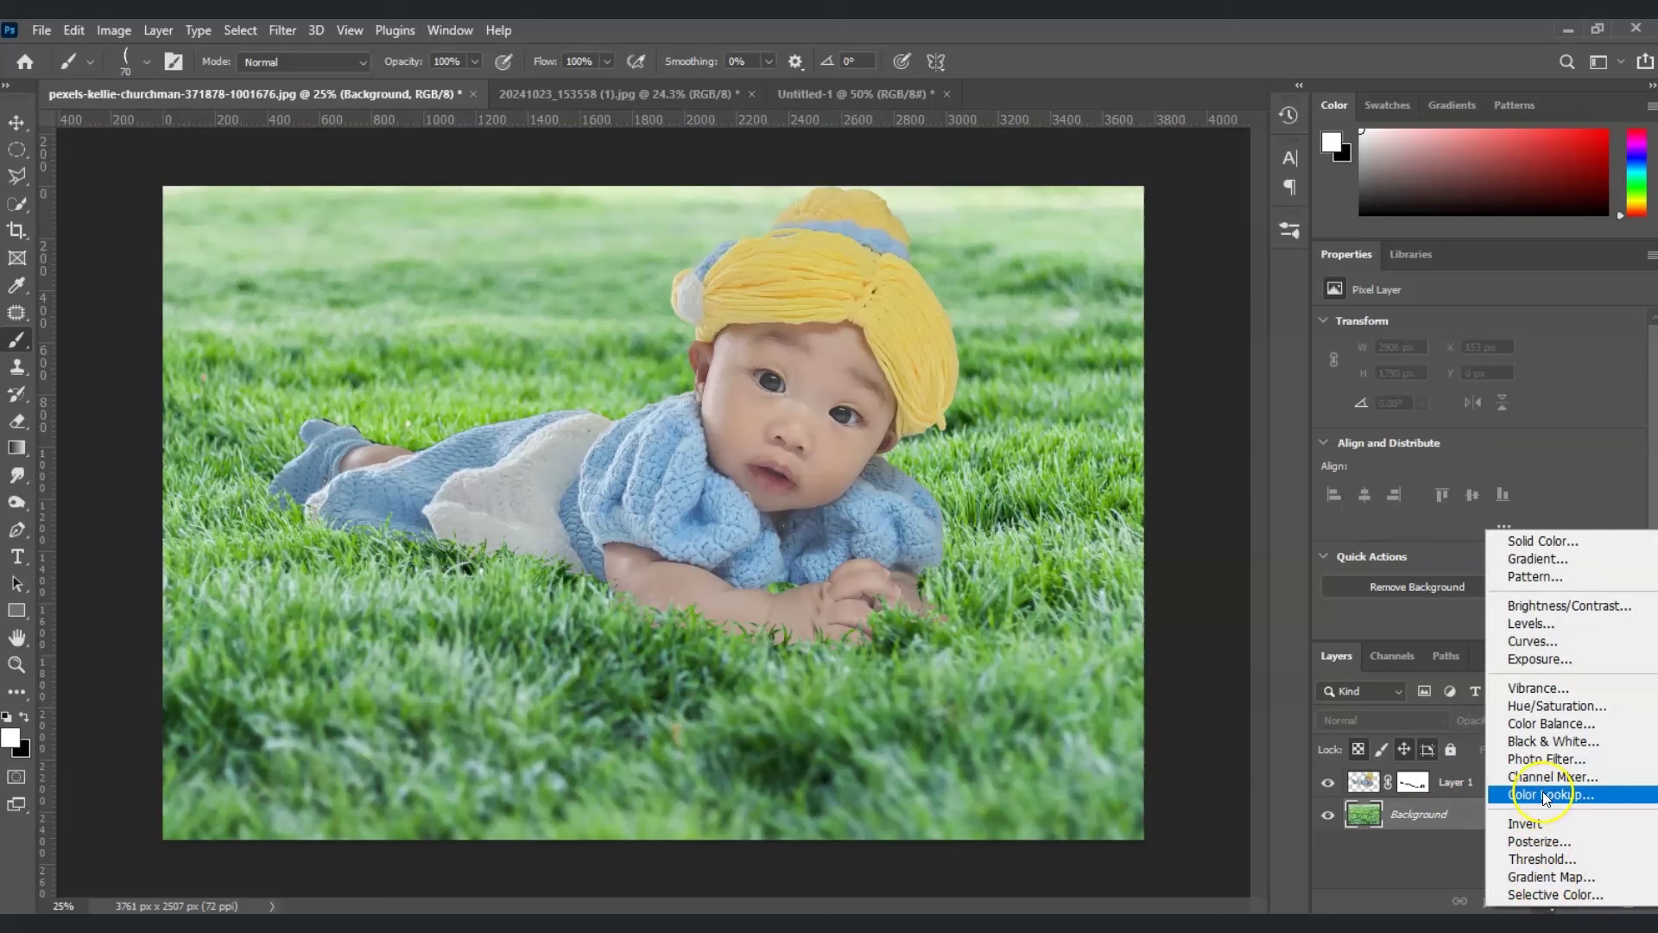
{"action": "left_click", "coordinate": [1551, 723]}
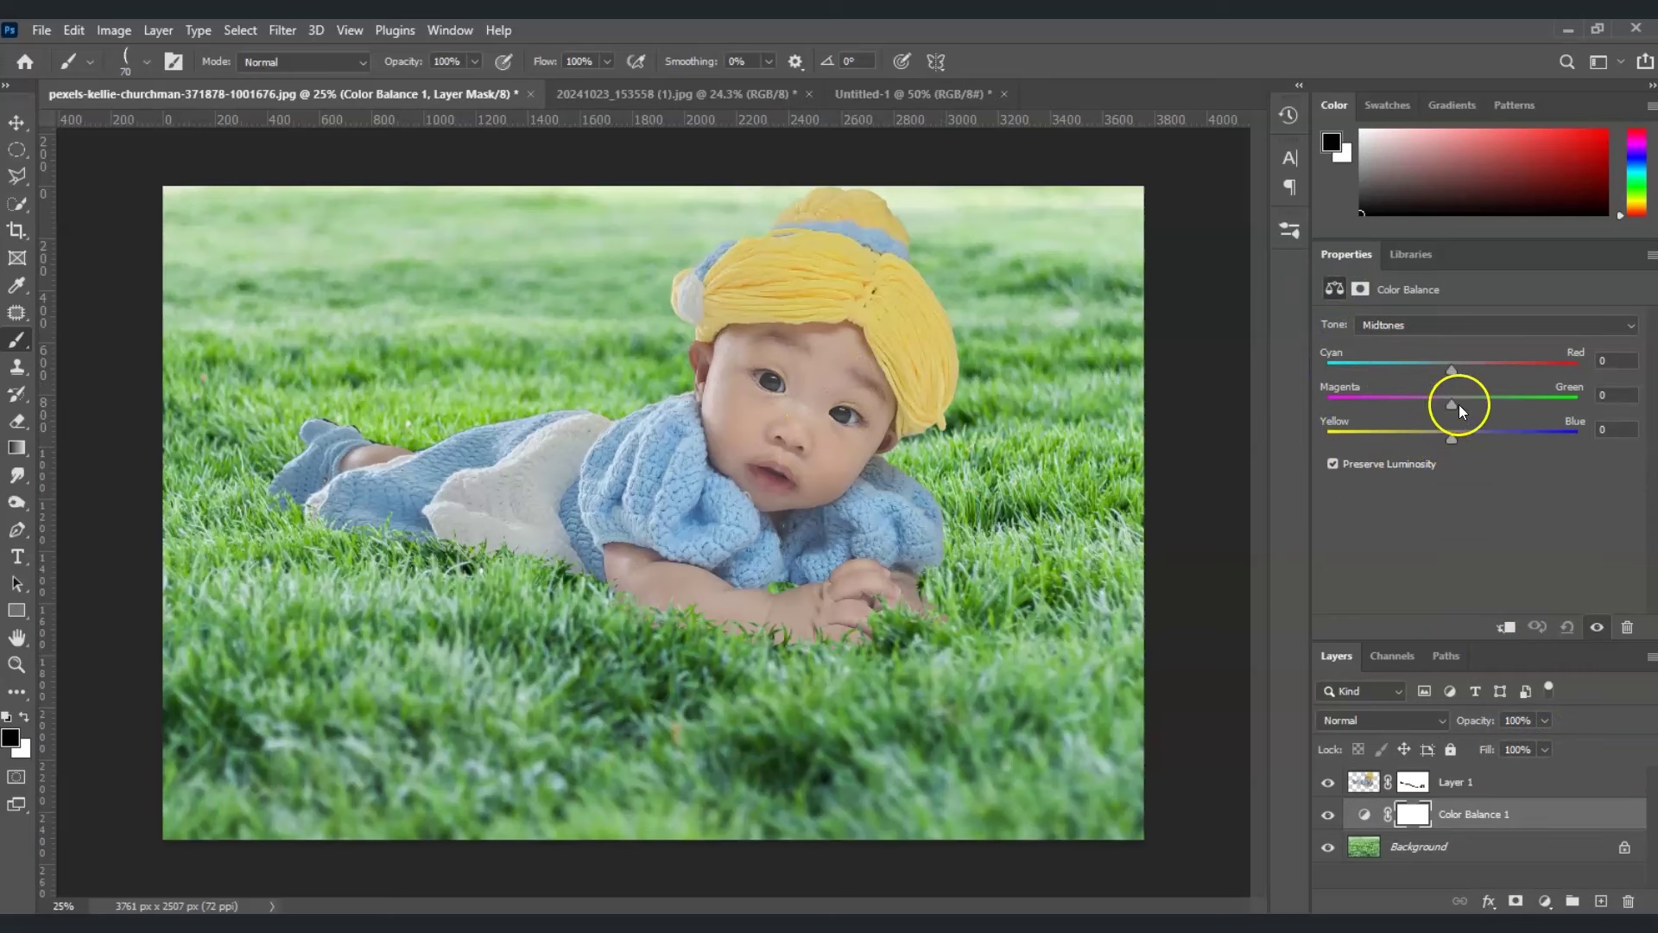
{"action": "left_click_drag", "start_coordinate": [1452, 404], "coordinate": [1458, 406]}
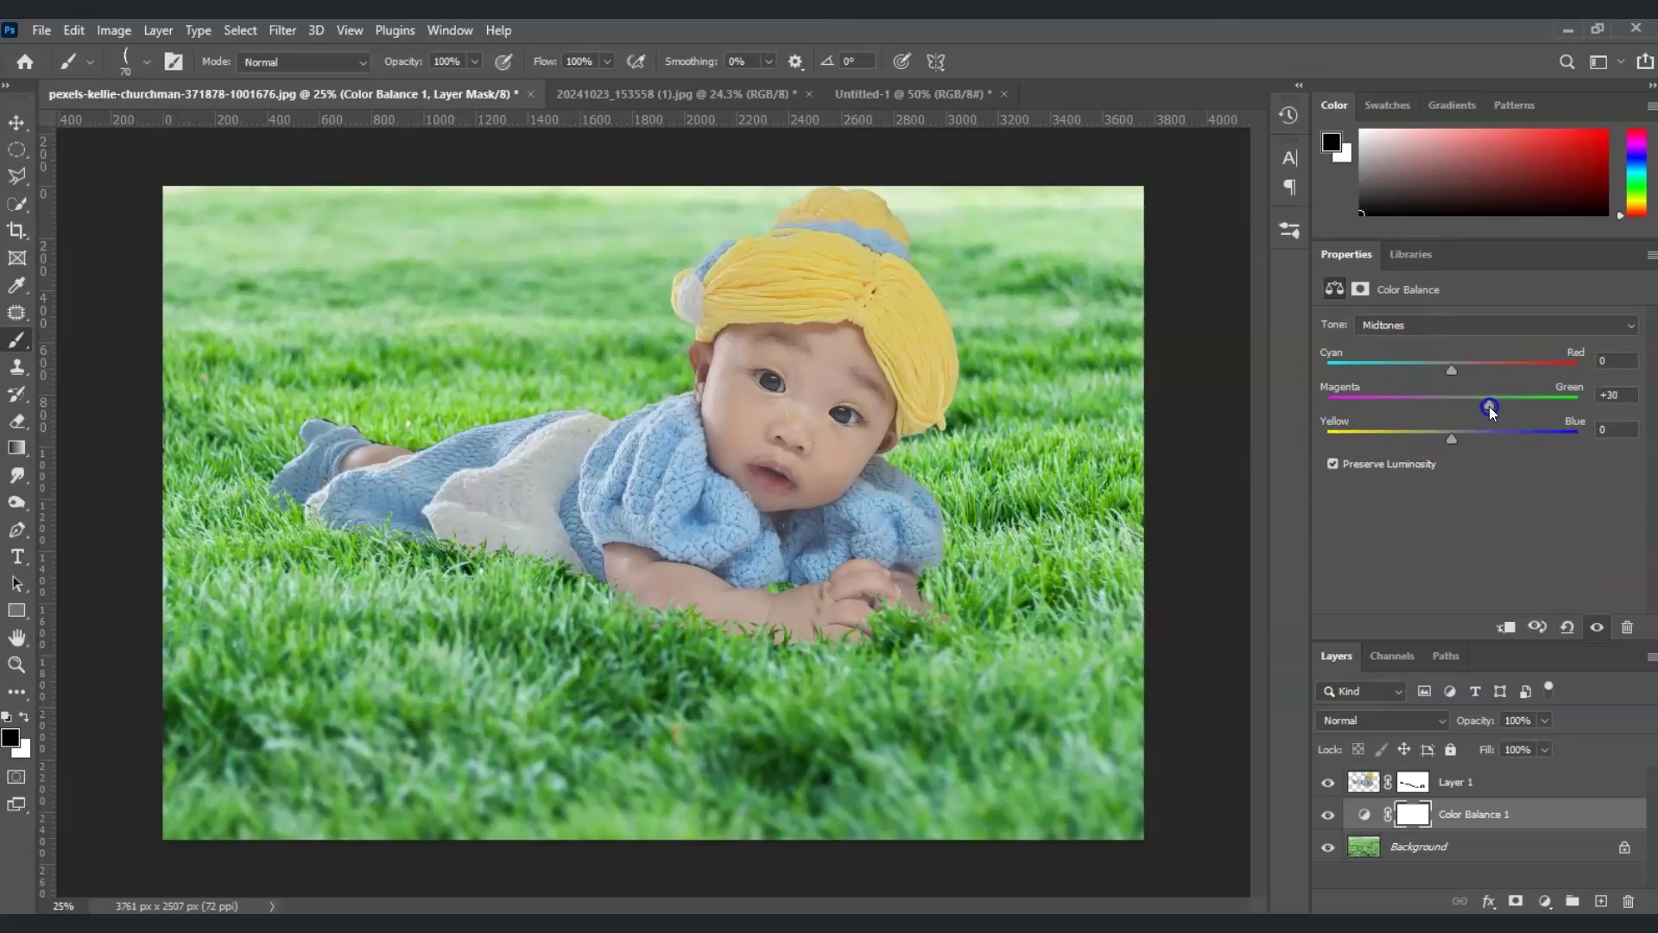
{"action": "left_click_drag", "start_coordinate": [1518, 814], "coordinate": [1518, 781]}
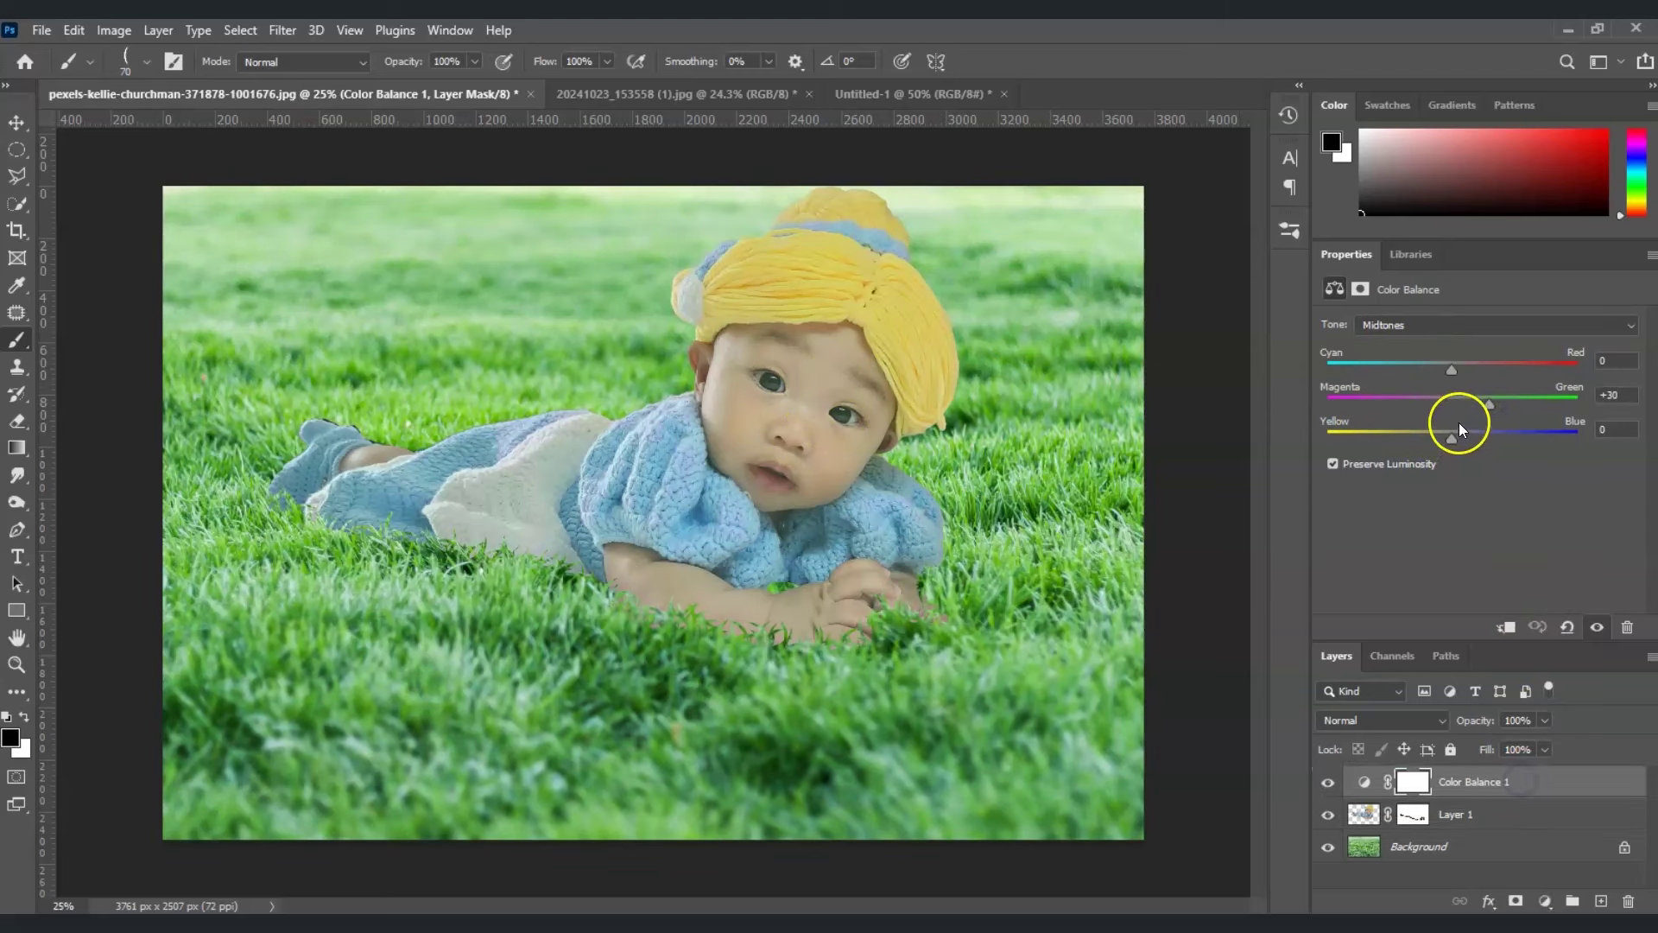
{"action": "left_click_drag", "start_coordinate": [1488, 404], "coordinate": [1484, 407]}
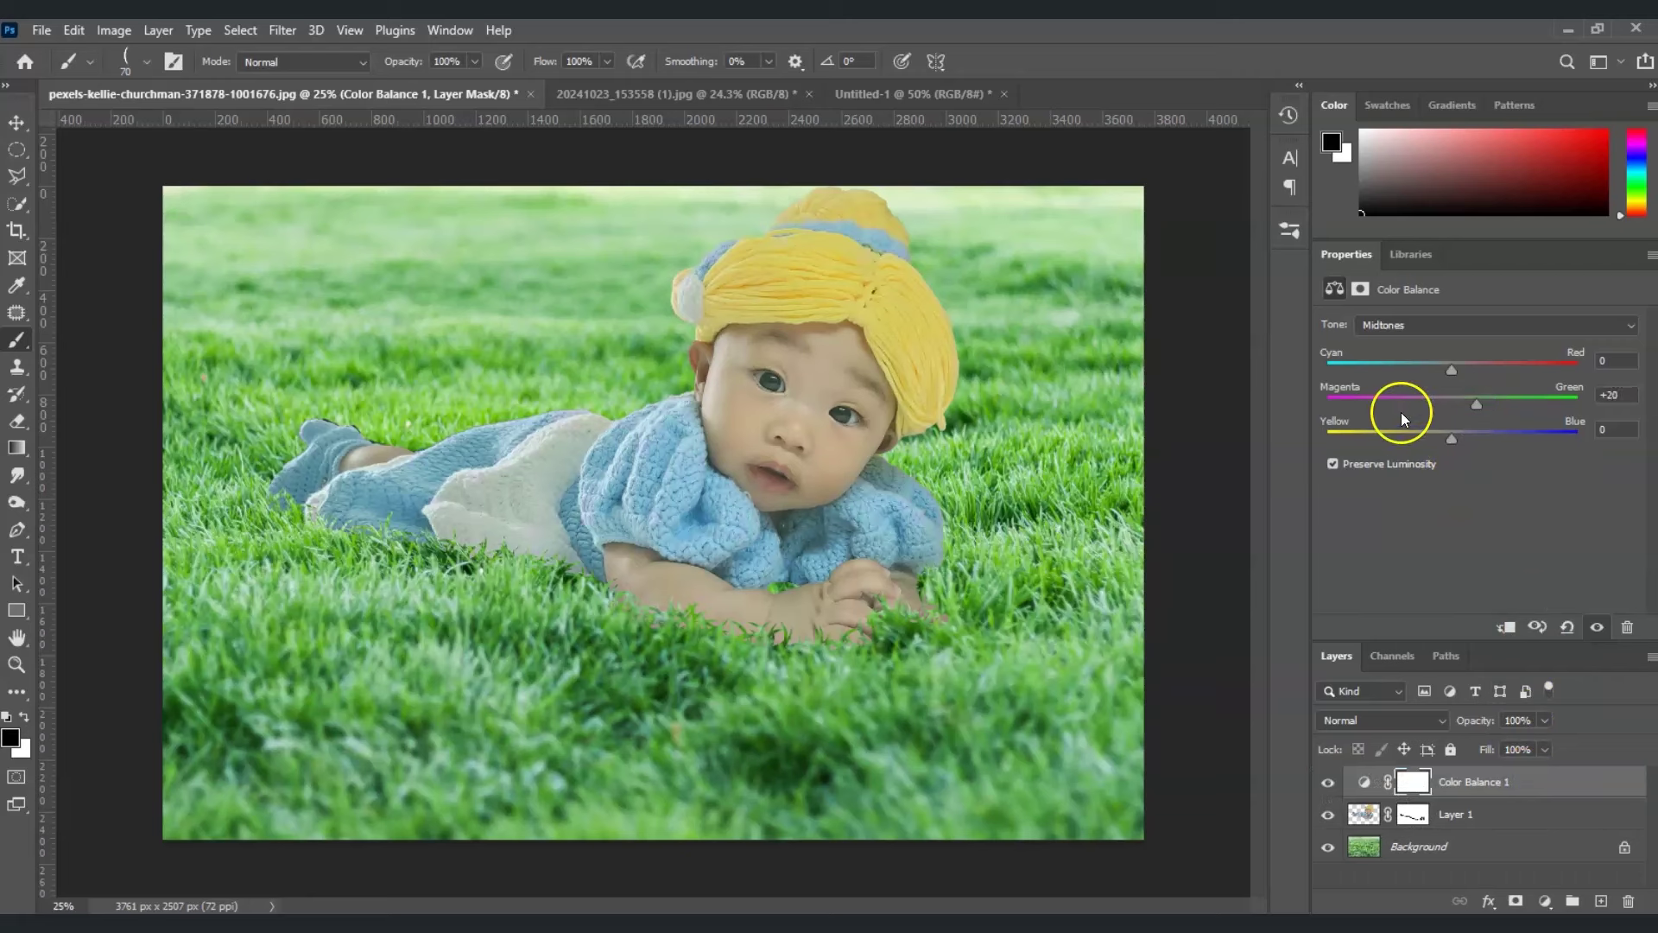
{"action": "left_click_drag", "start_coordinate": [1452, 439], "coordinate": [1439, 443]}
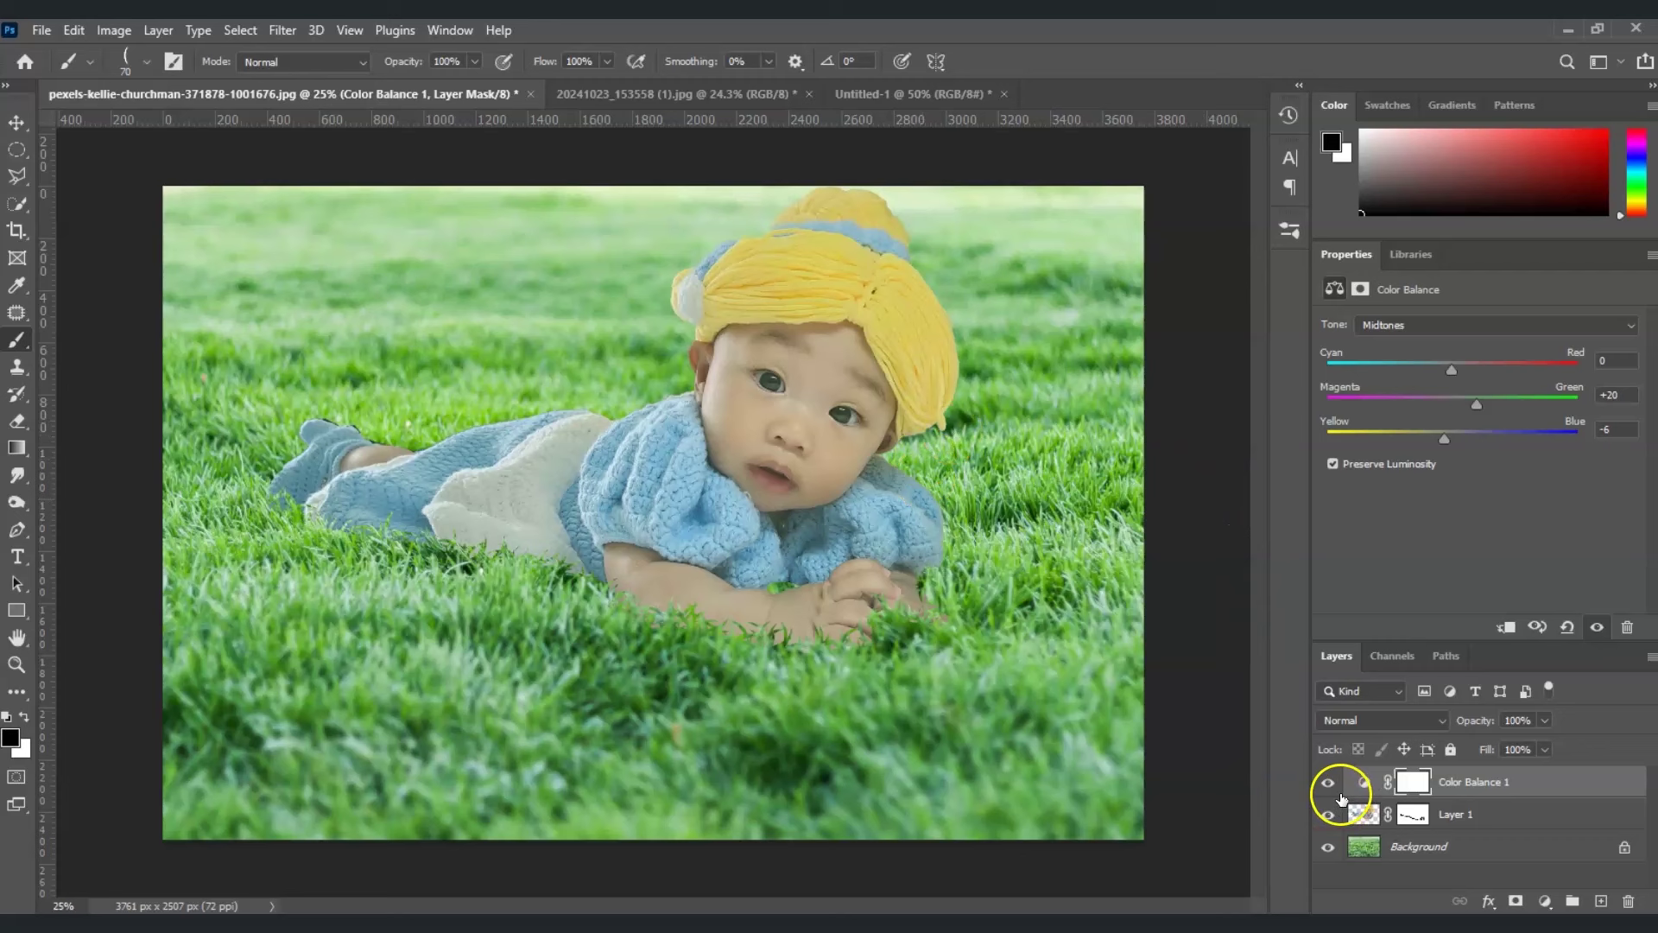
- Duplicate Layer 1 with Ctrl+J and hide the resulting Layer 1 copy
{"action": "left_click", "coordinate": [1337, 815]}
{"action": "key", "text": "ctrl+j"}
{"action": "key", "text": "x"}
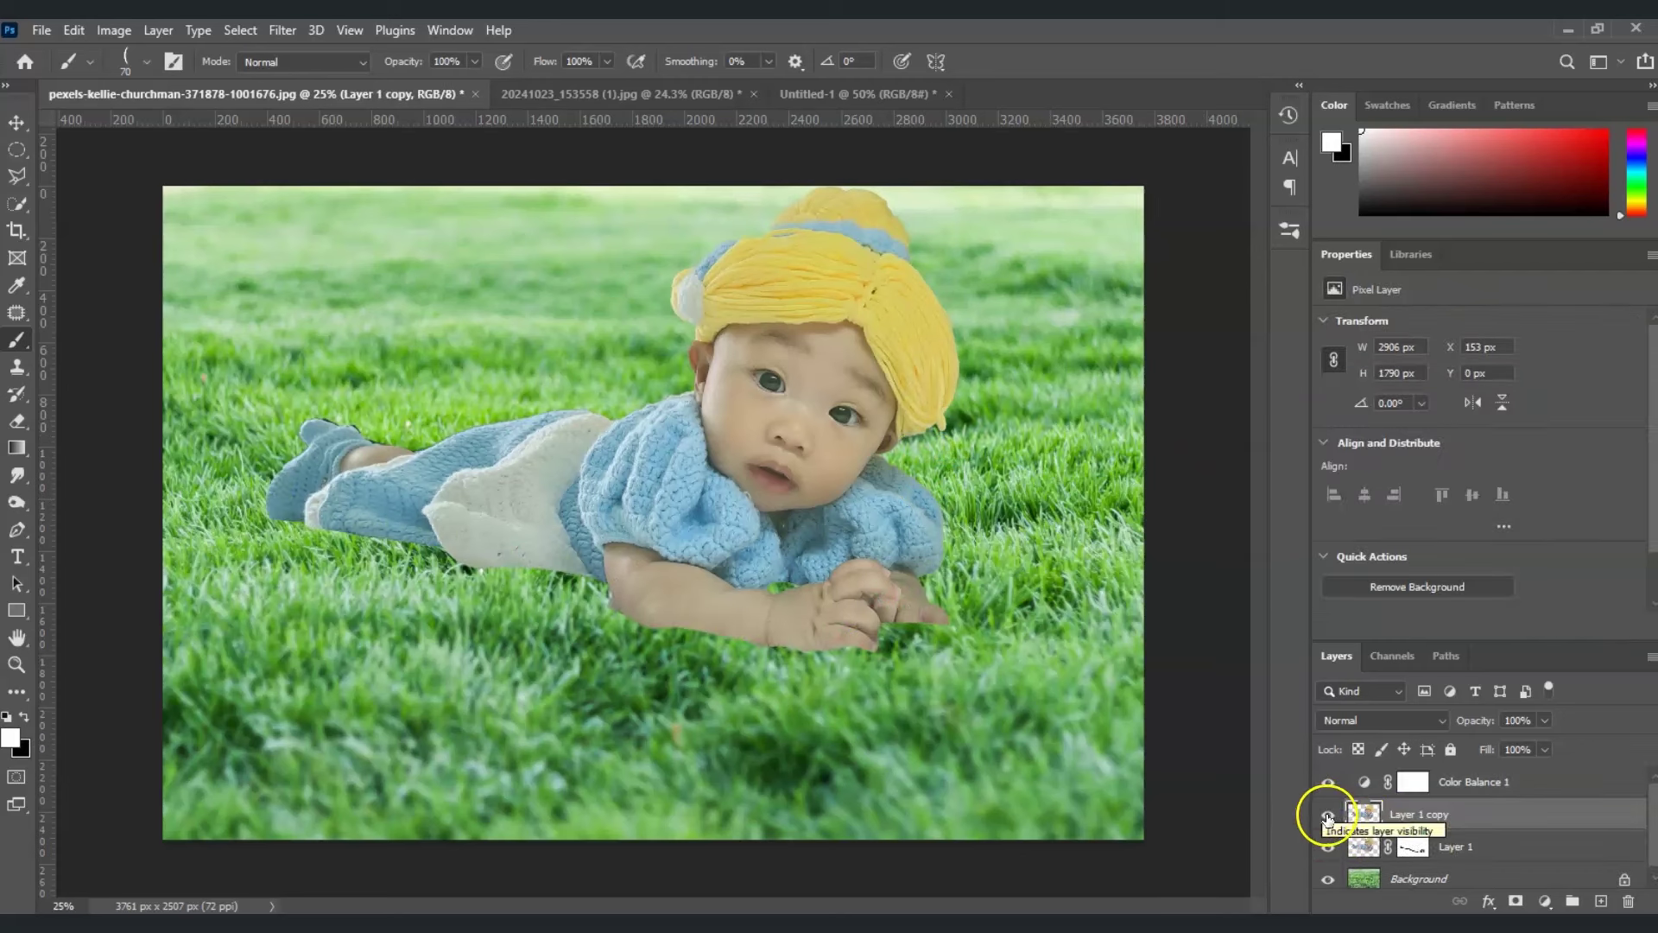
{"action": "left_click", "coordinate": [1328, 816]}
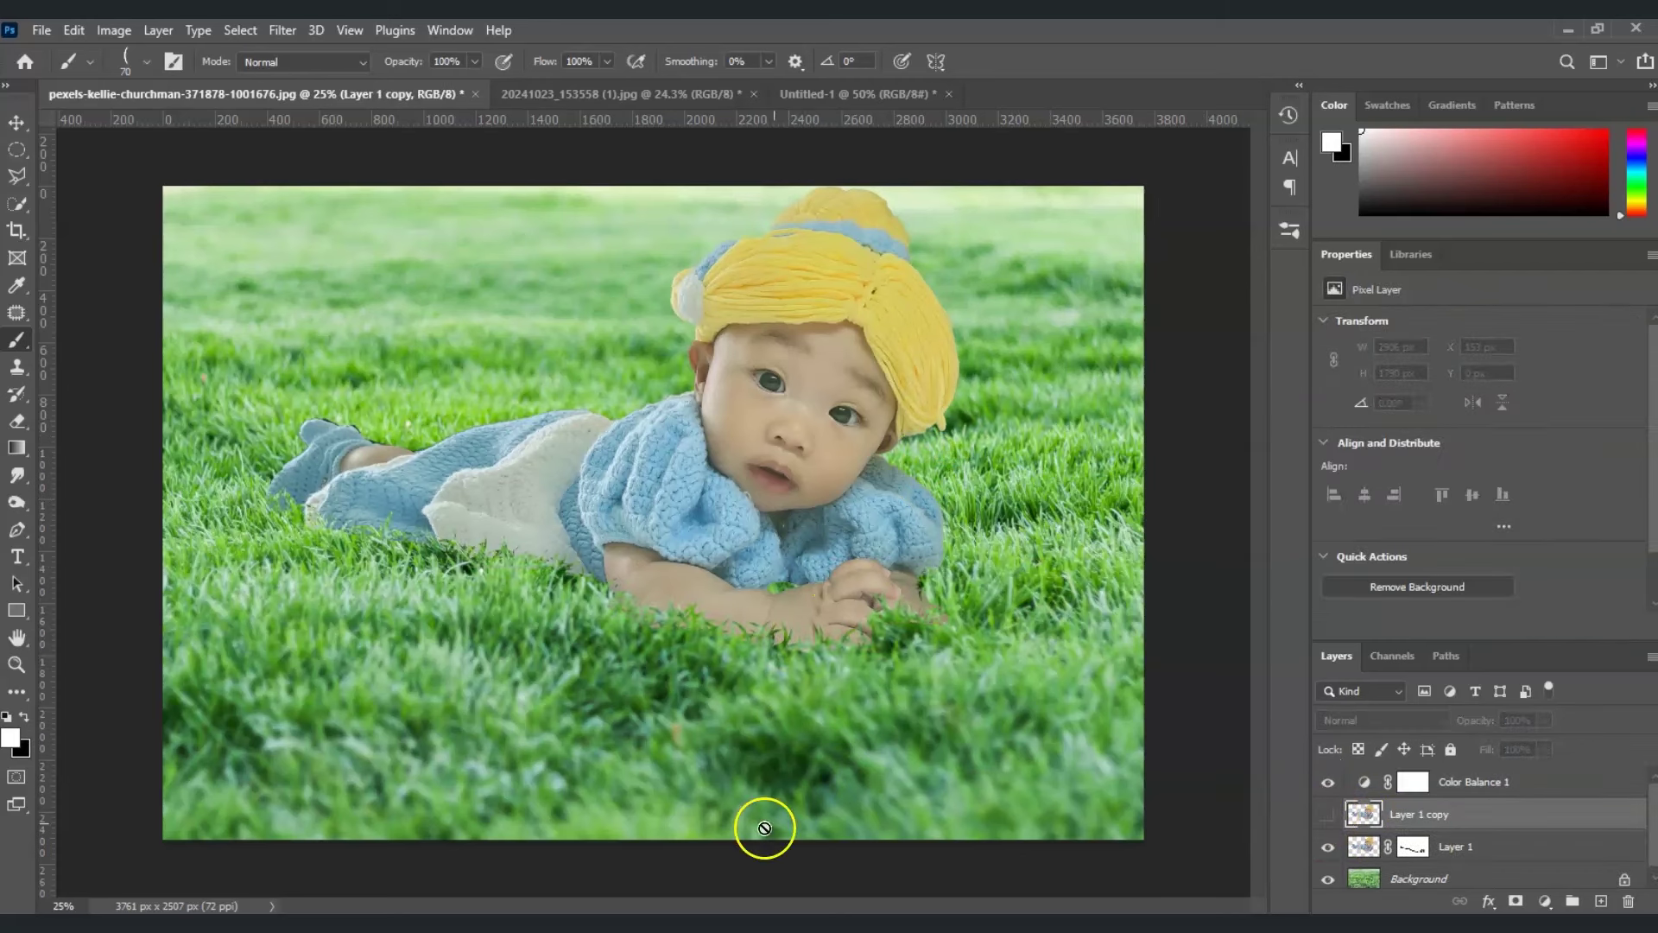